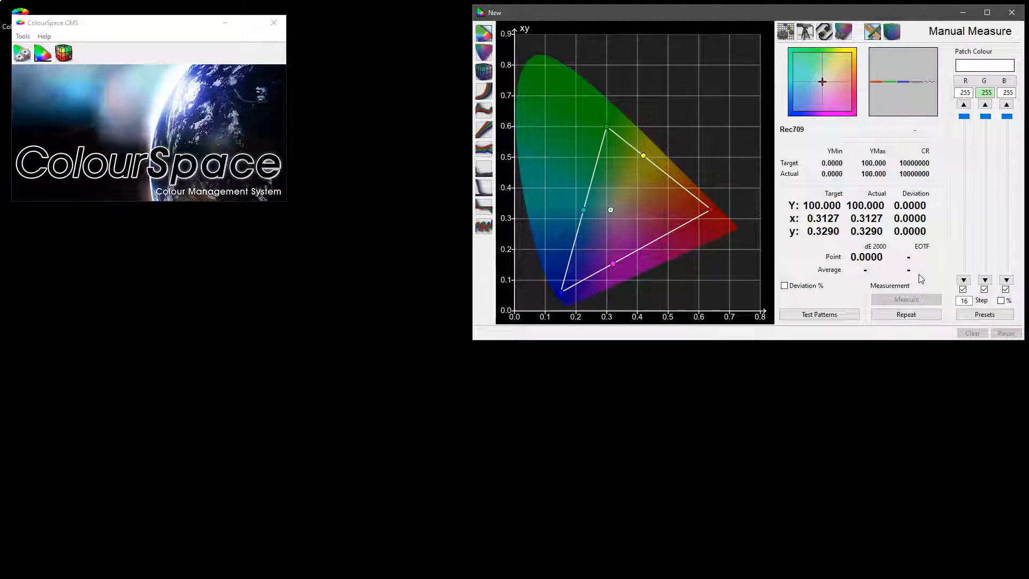
# Step: Lower the patch colour to 241 on all three linked RGB channels
pyautogui.click(922, 278)
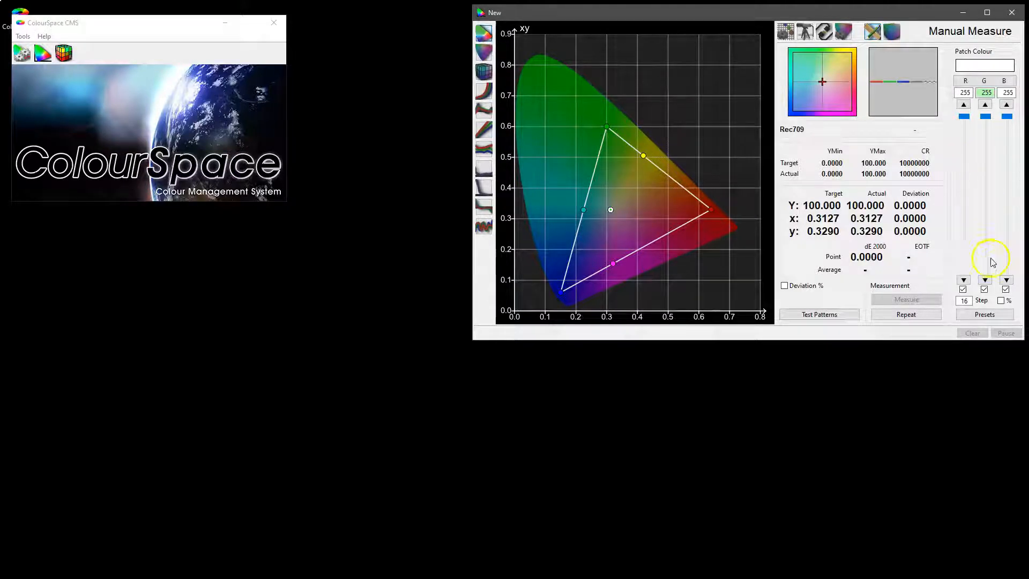
pyautogui.moveTo(988, 124); pyautogui.dragTo(988, 152)
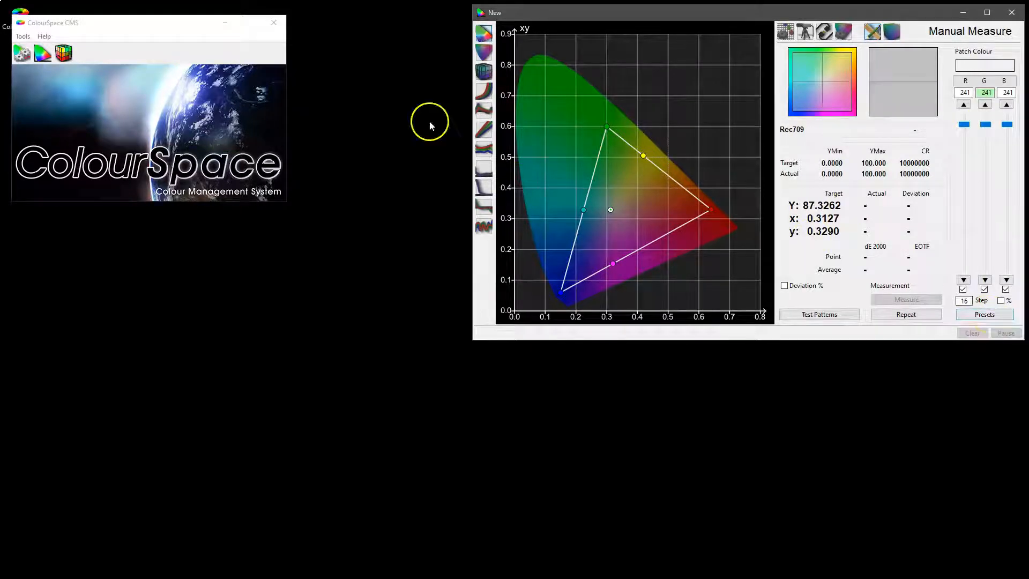
# Step: Open separate xy gamut-corner, EOTF, Dif EOTF and RGB Balance graph windows, and move the main ColourSpace window off the graphs
pyautogui.click(483, 35)
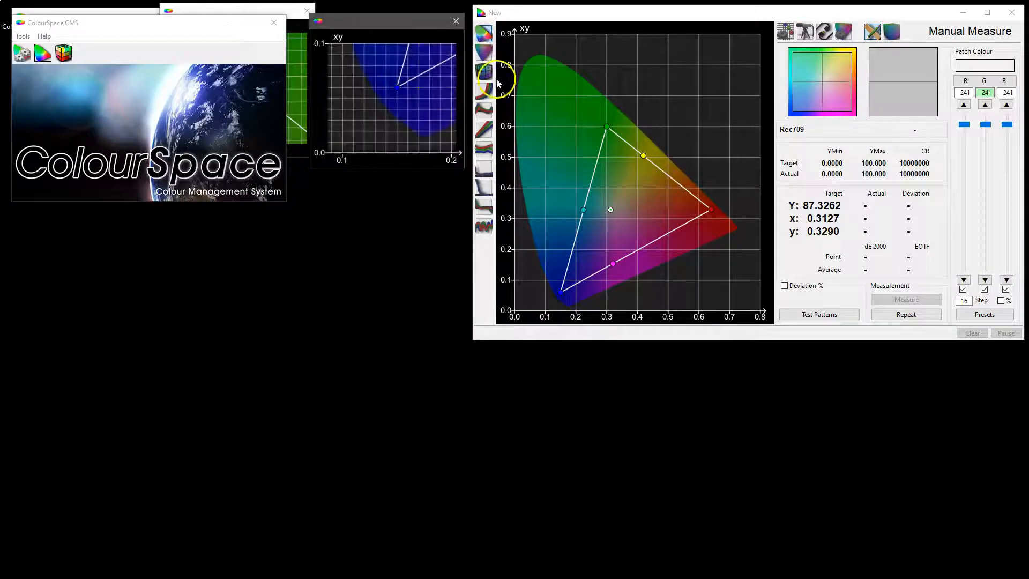
pyautogui.click(484, 113)
pyautogui.click(483, 131)
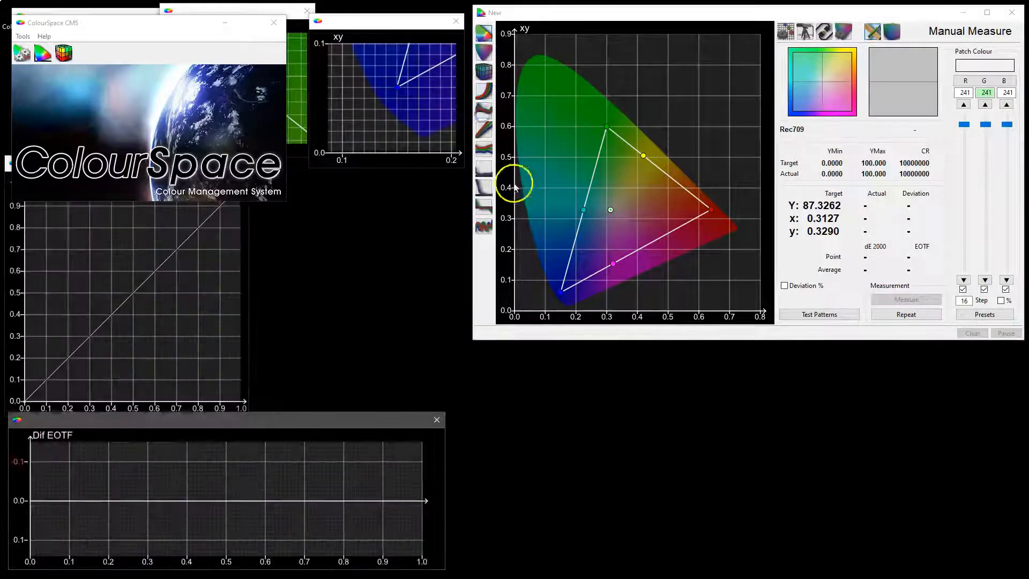
pyautogui.click(483, 150)
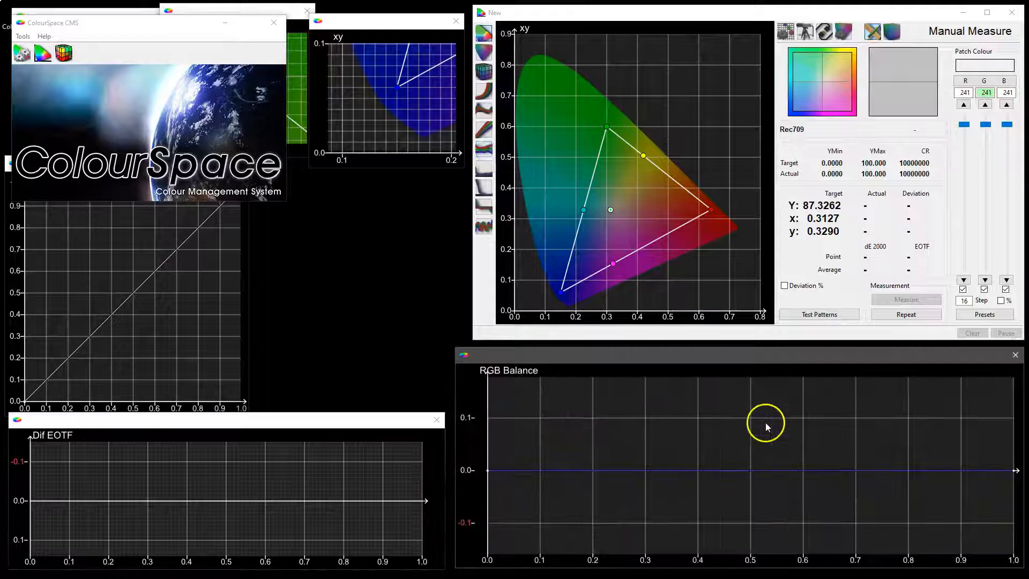
pyautogui.moveTo(154, 25); pyautogui.dragTo(1028, 119)
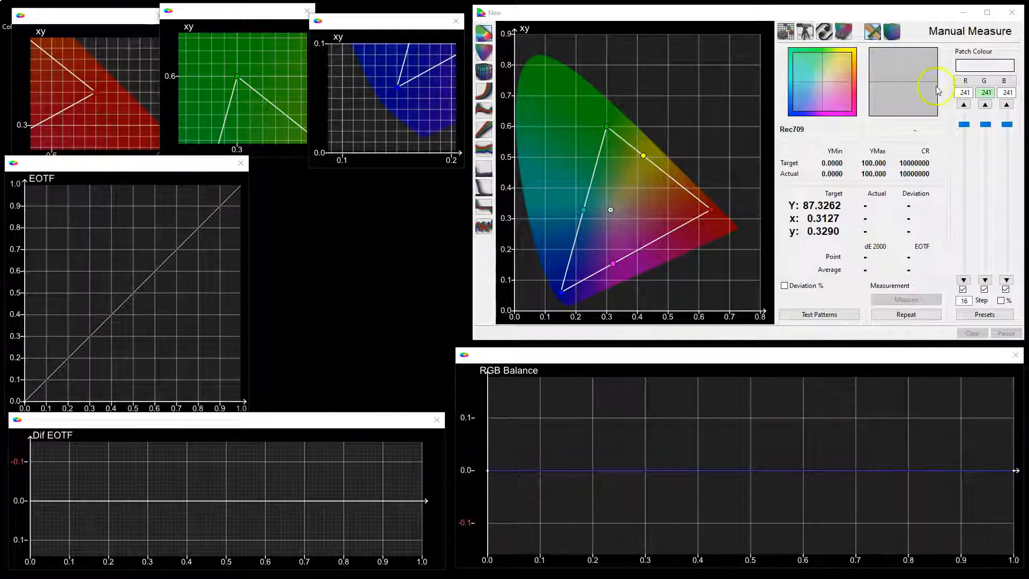
# Step: Open the patch display window beside the graphs, and switch it to full screen and back
pyautogui.click(980, 67)
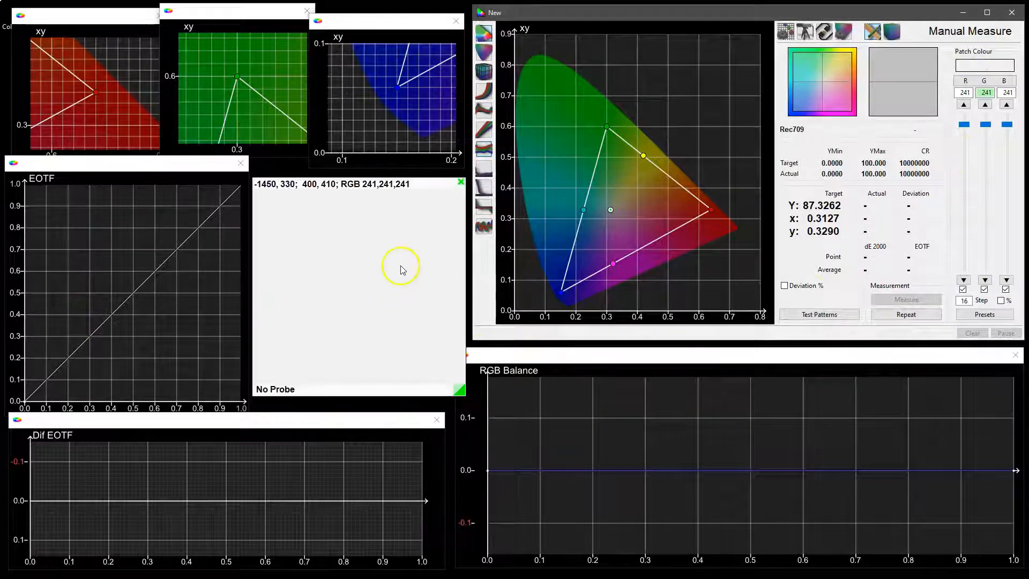
pyautogui.doubleClick(434, 279)
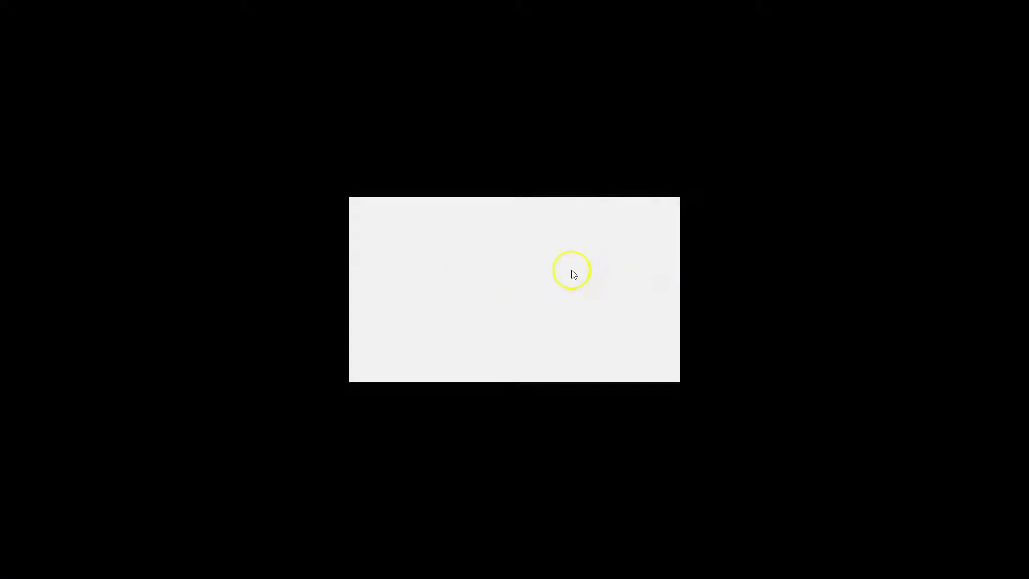
pyautogui.doubleClick(586, 283)
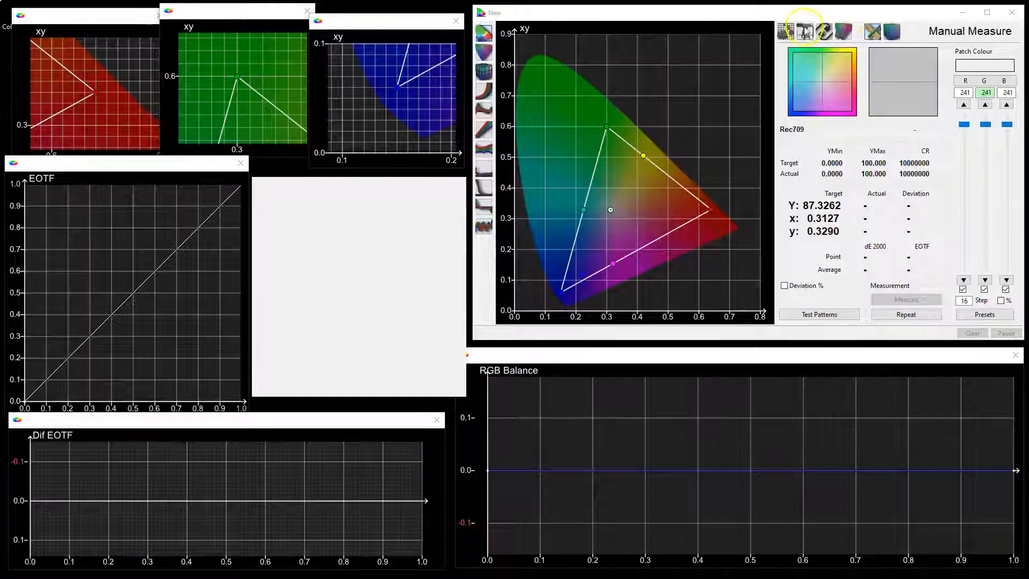
# Step: Disable stabilisation in the measurement settings, and examine the patch size options and the background colour picker without changing them
pyautogui.click(786, 31)
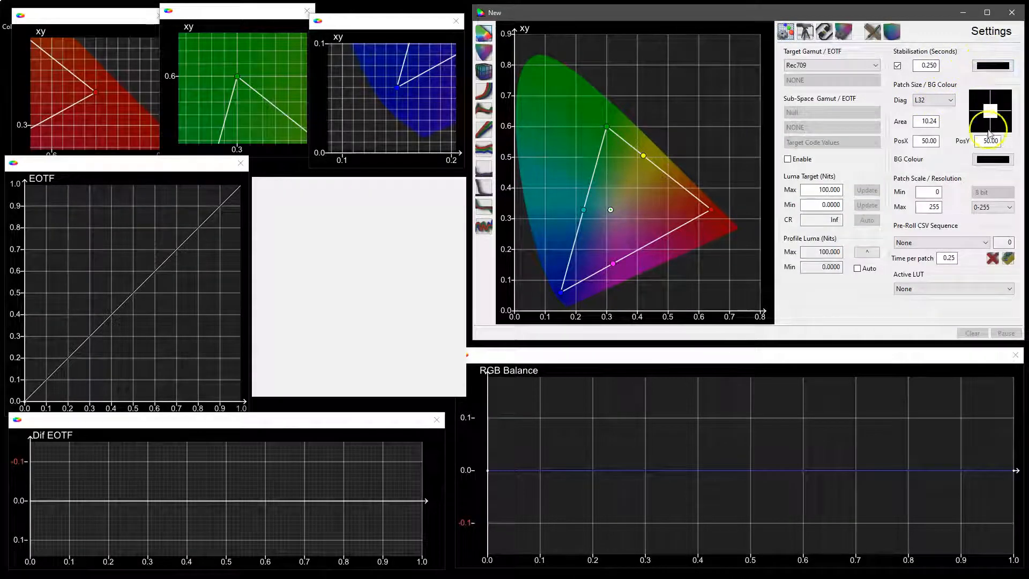
pyautogui.click(932, 101)
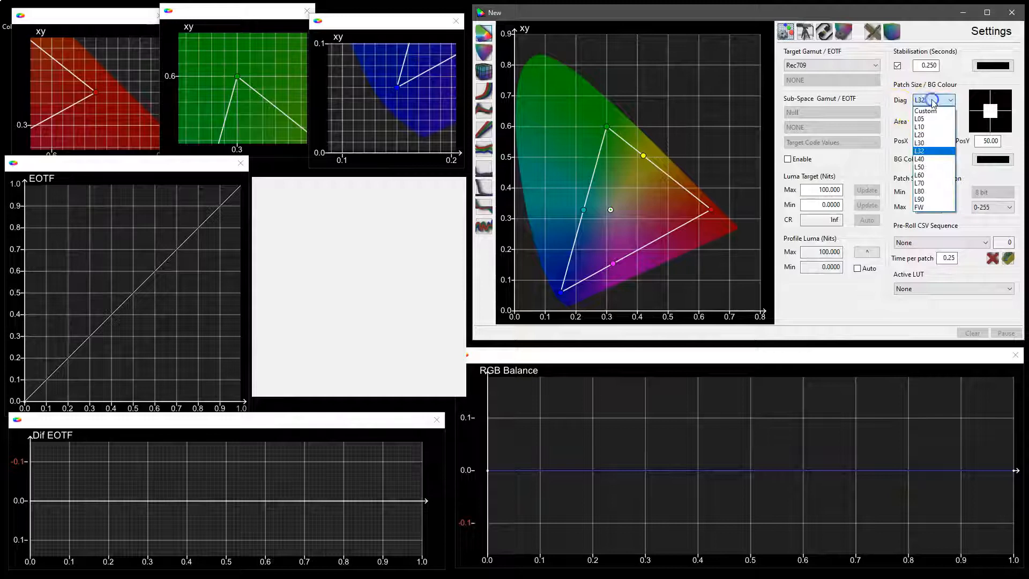
pyautogui.click(933, 102)
pyautogui.click(977, 159)
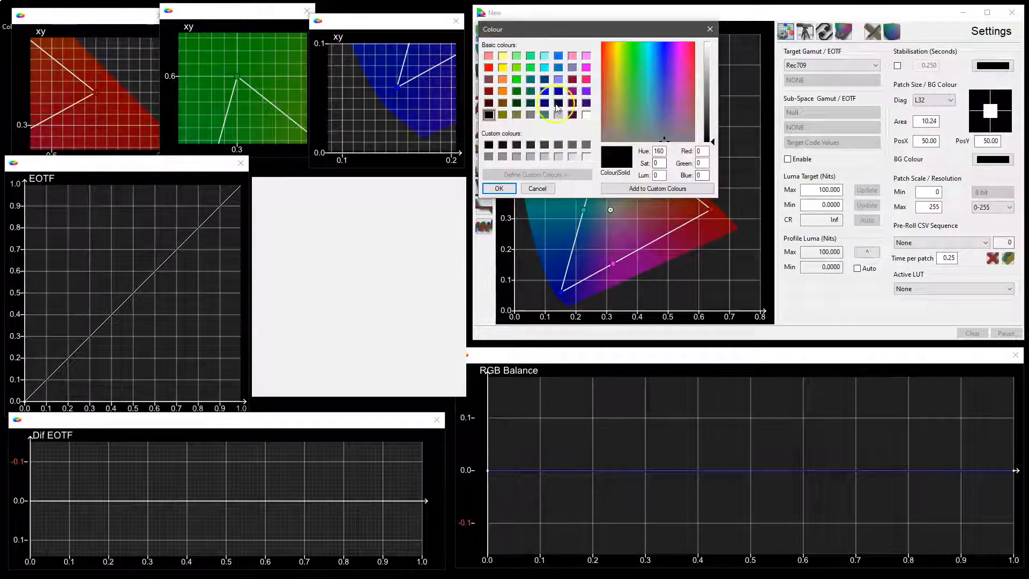
pyautogui.moveTo(606, 20); pyautogui.dragTo(686, 74)
pyautogui.click(786, 74)
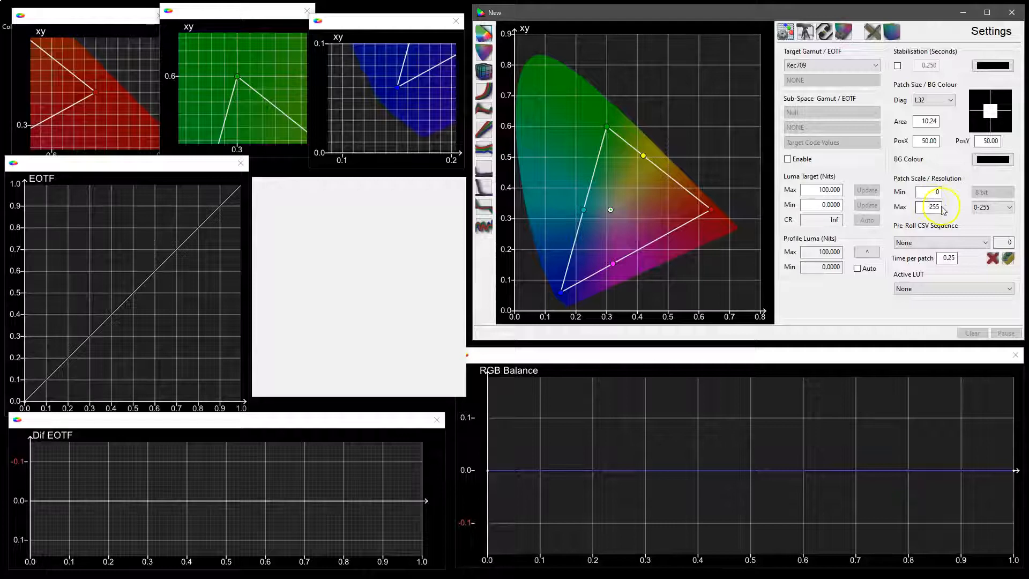
# Step: Try the patch scale ranges 16-235, 16-255 and Custom, and return the scale to 0-255
pyautogui.click(995, 208)
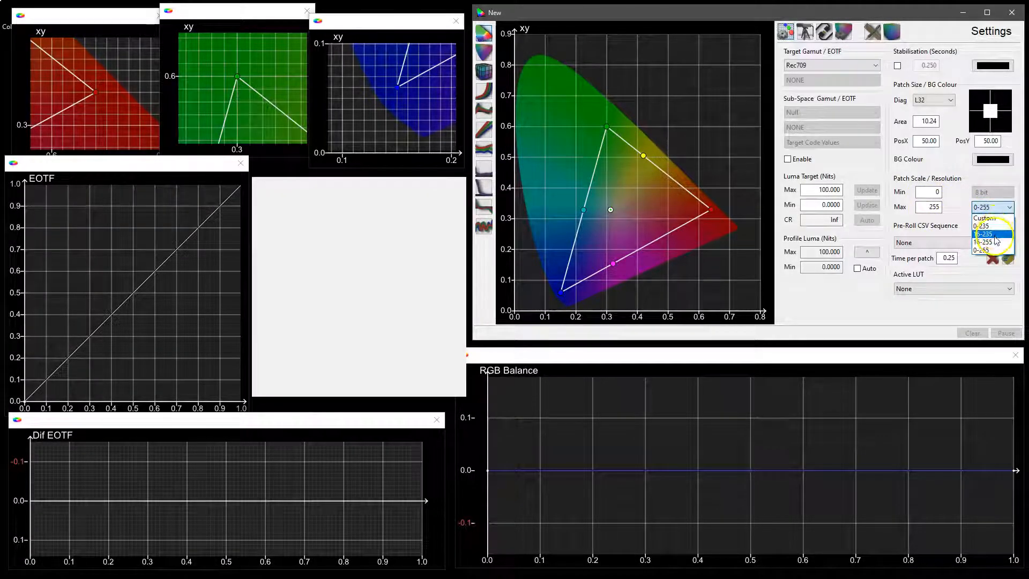
pyautogui.click(992, 233)
pyautogui.click(995, 209)
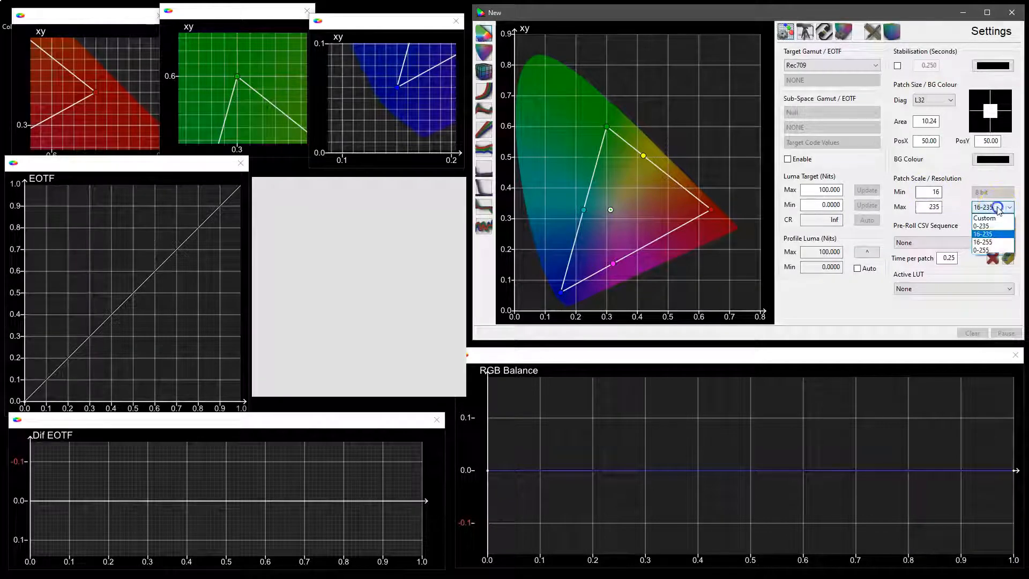
pyautogui.click(996, 243)
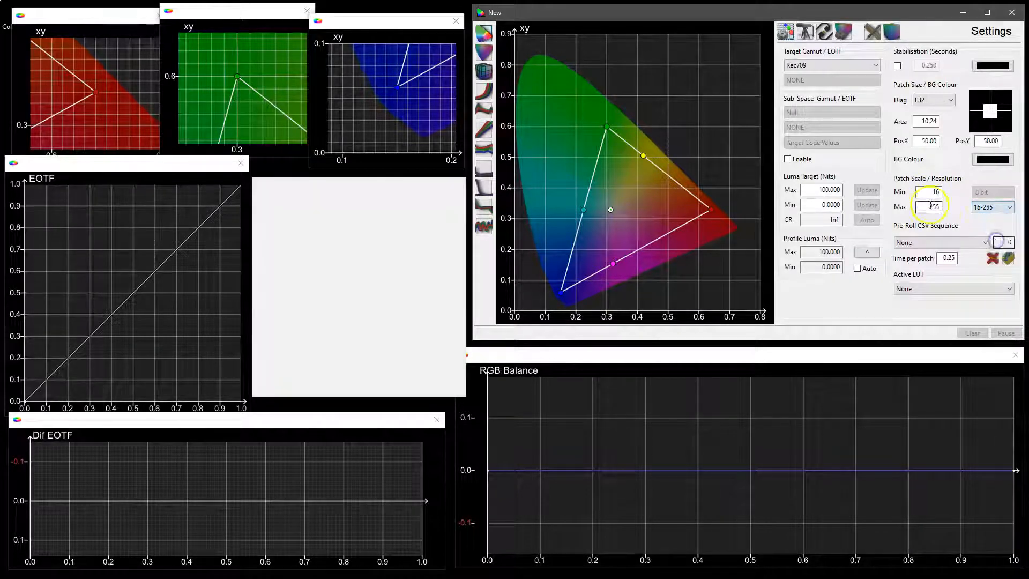
pyautogui.click(991, 208)
pyautogui.click(989, 218)
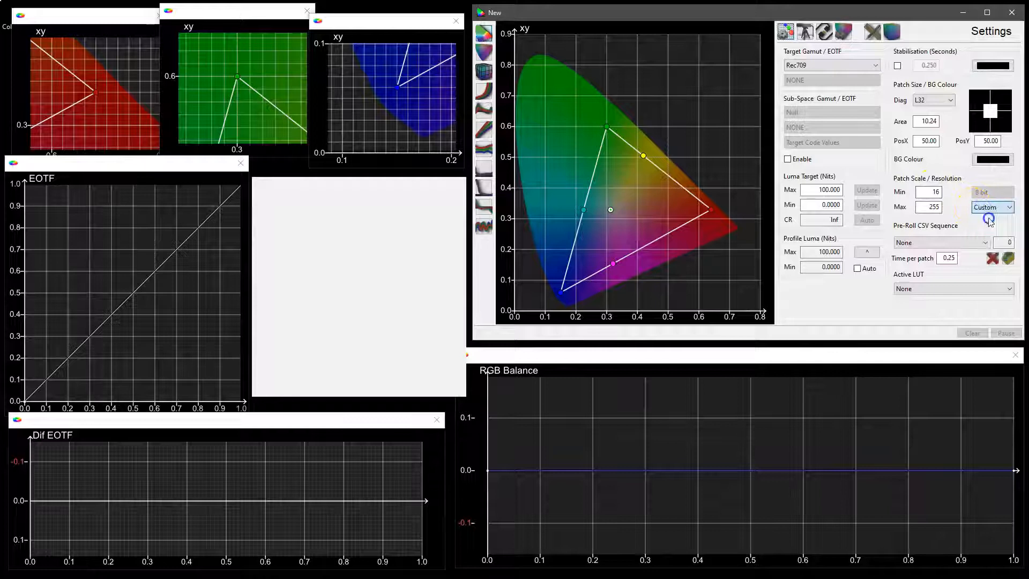
pyautogui.click(991, 208)
pyautogui.click(993, 250)
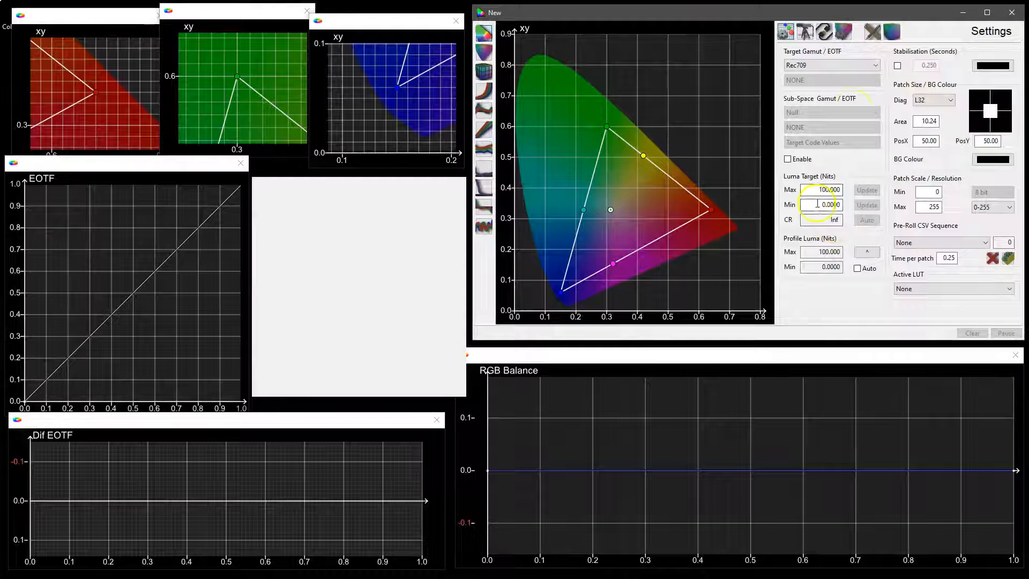
# Step: Return to Manual Measure, examine the target and deviation readouts, and switch the Deviation % display on and back off
pyautogui.click(876, 34)
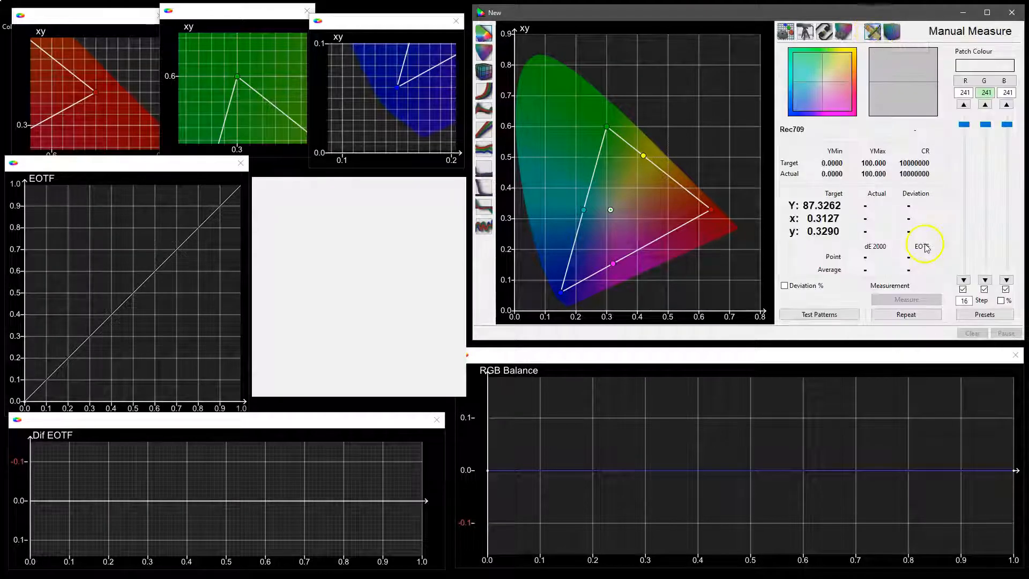
pyautogui.click(898, 76)
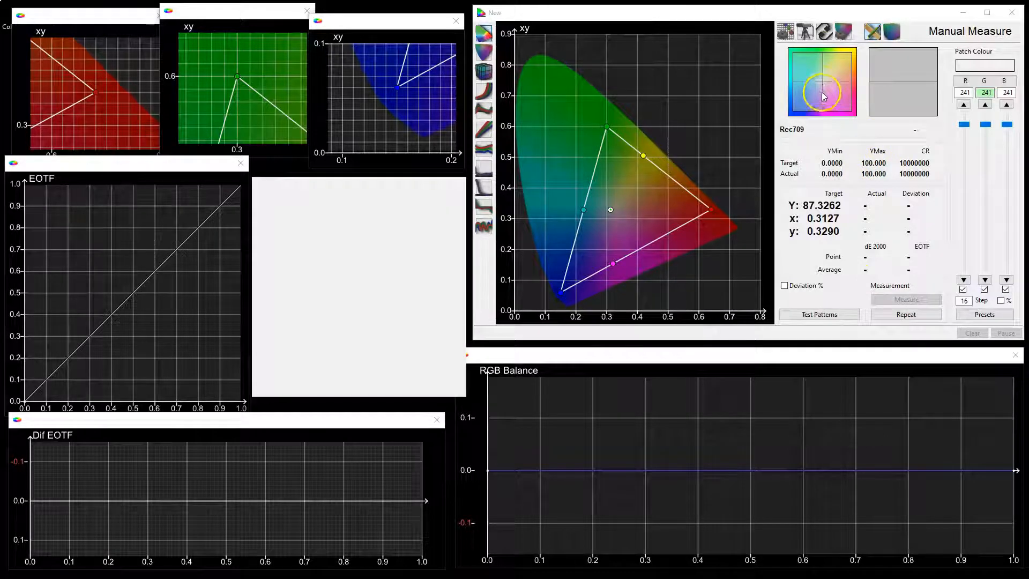
pyautogui.moveTo(889, 98)
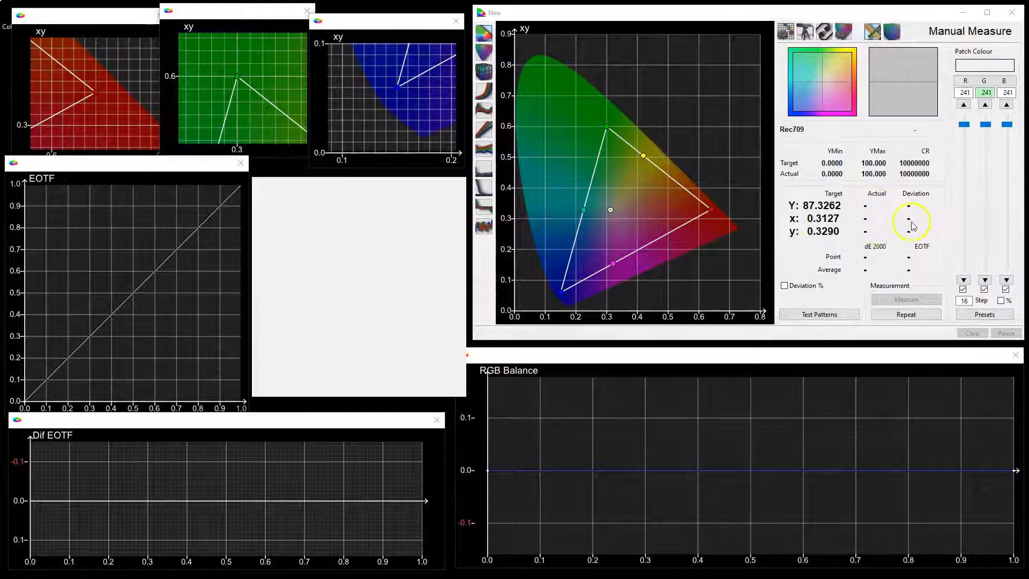
pyautogui.click(785, 286)
pyautogui.click(785, 286)
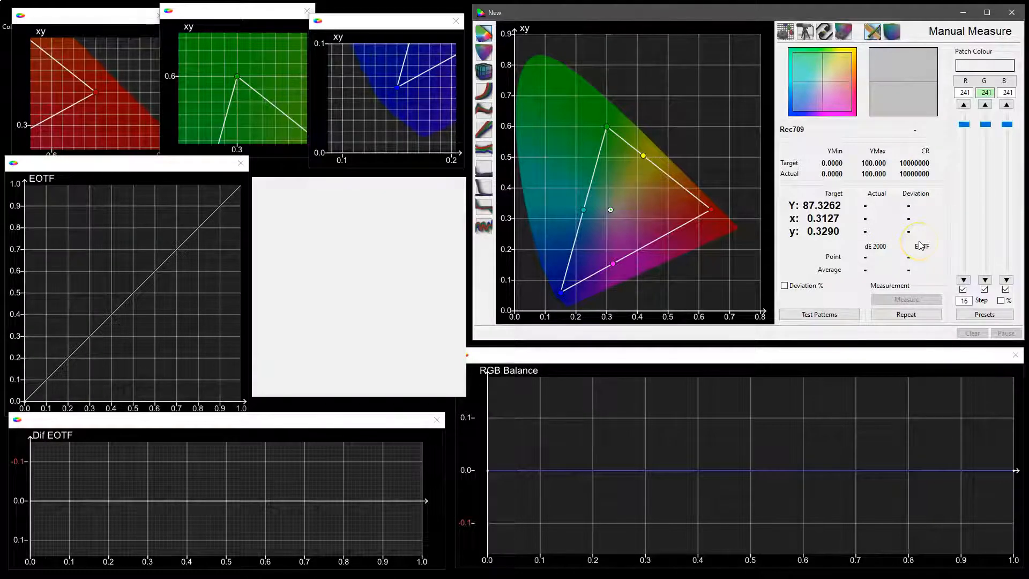
# Step: Enable the Probe Alignment test pattern and view it full screen, returning the patch window to its normal size
pyautogui.click(826, 316)
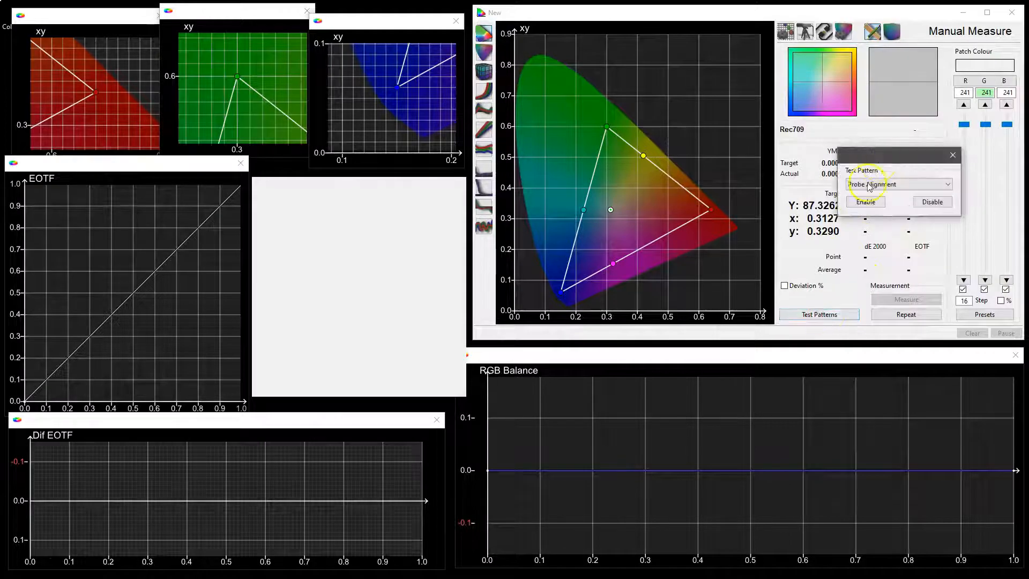
pyautogui.moveTo(868, 156); pyautogui.dragTo(660, 158)
pyautogui.click(667, 186)
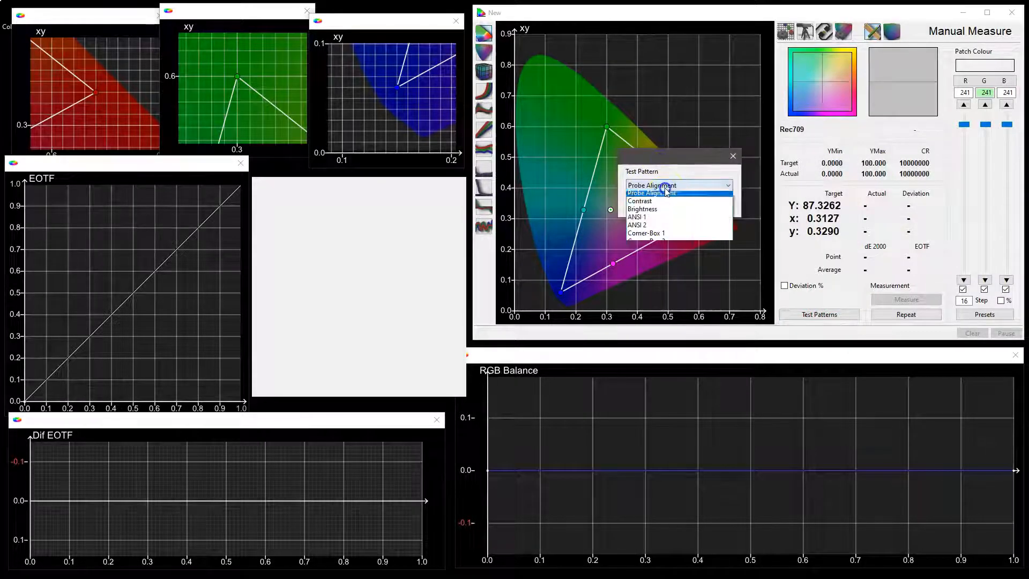
pyautogui.click(668, 197)
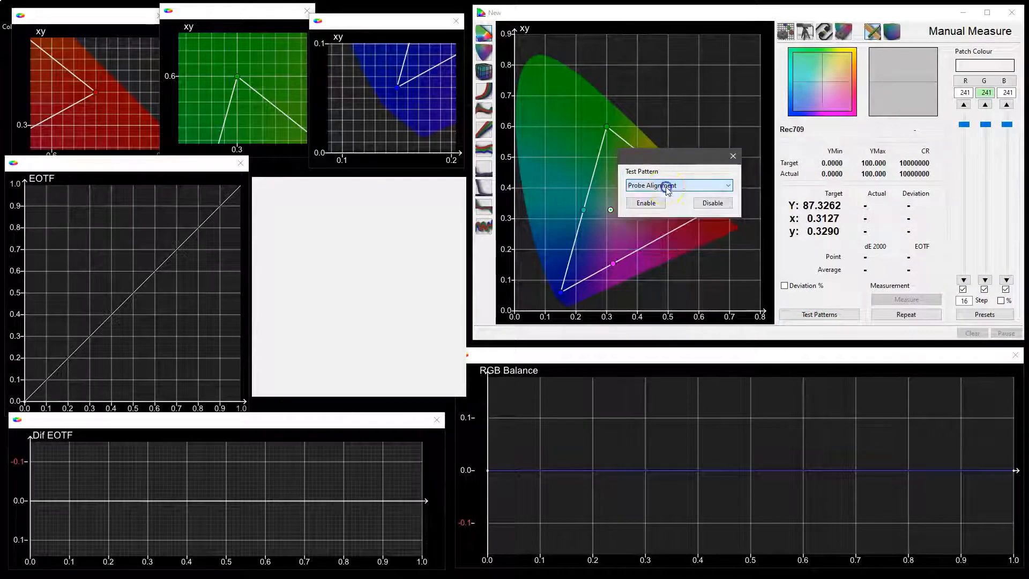
pyautogui.click(654, 204)
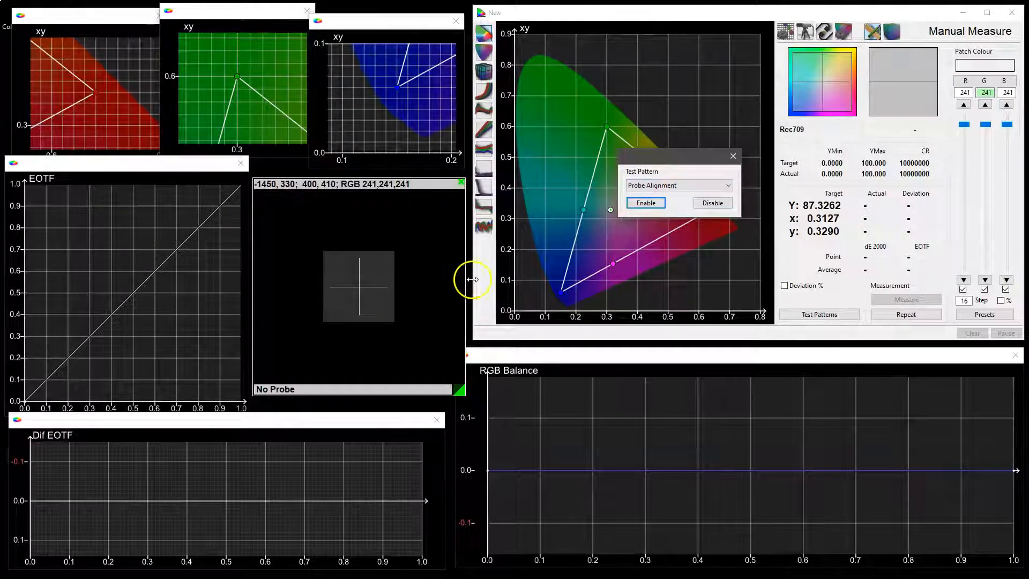
pyautogui.doubleClick(436, 279)
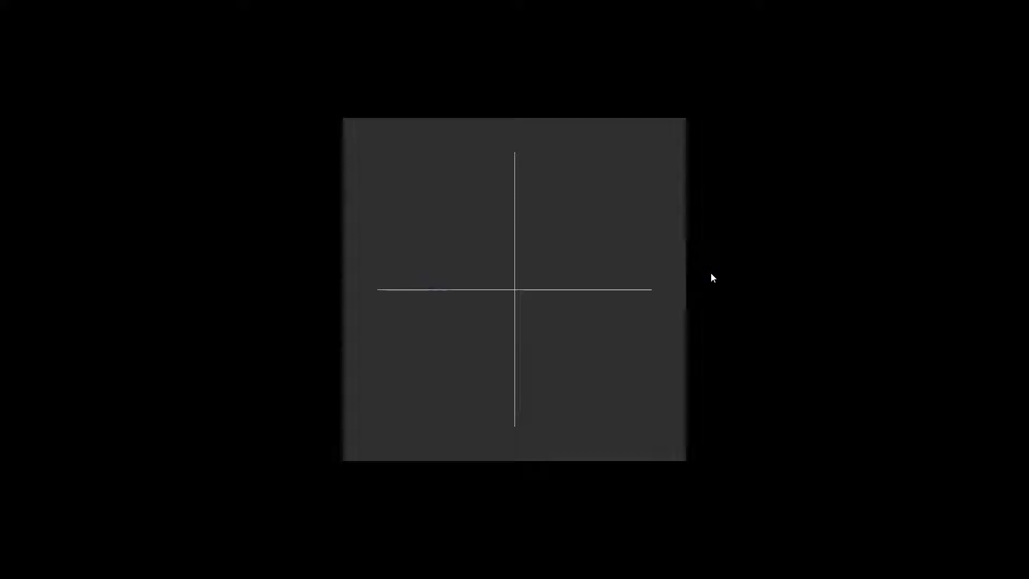
pyautogui.doubleClick(774, 316)
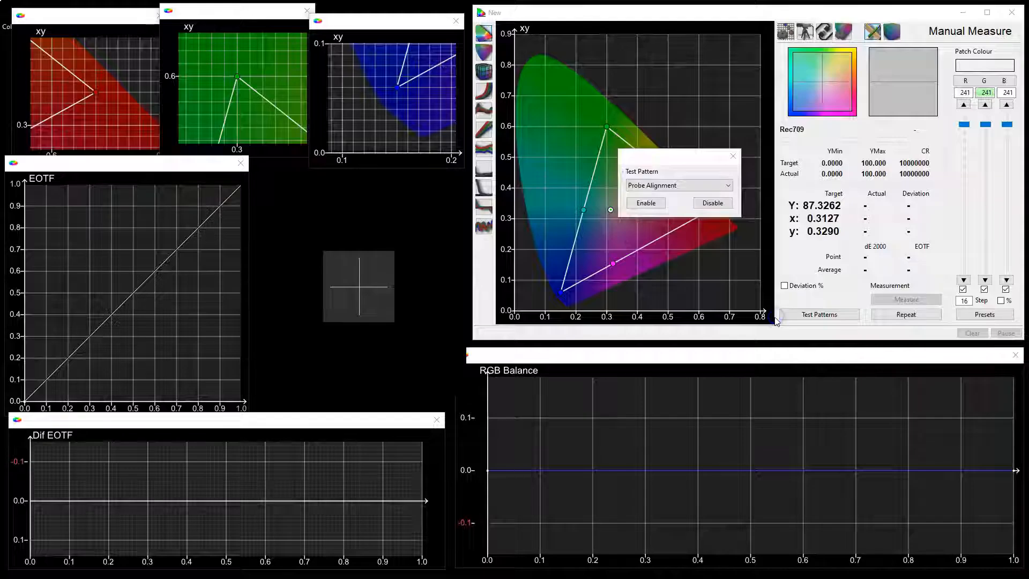
# Step: Enable the Contrast test pattern, view it full screen, and restore the patch window
pyautogui.click(653, 186)
pyautogui.click(653, 204)
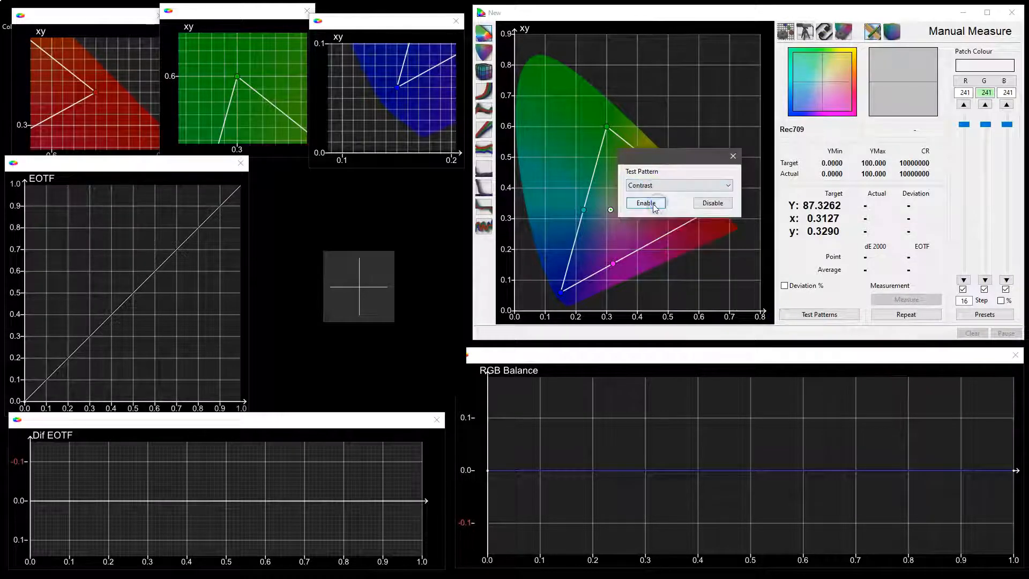
pyautogui.click(648, 203)
pyautogui.doubleClick(409, 284)
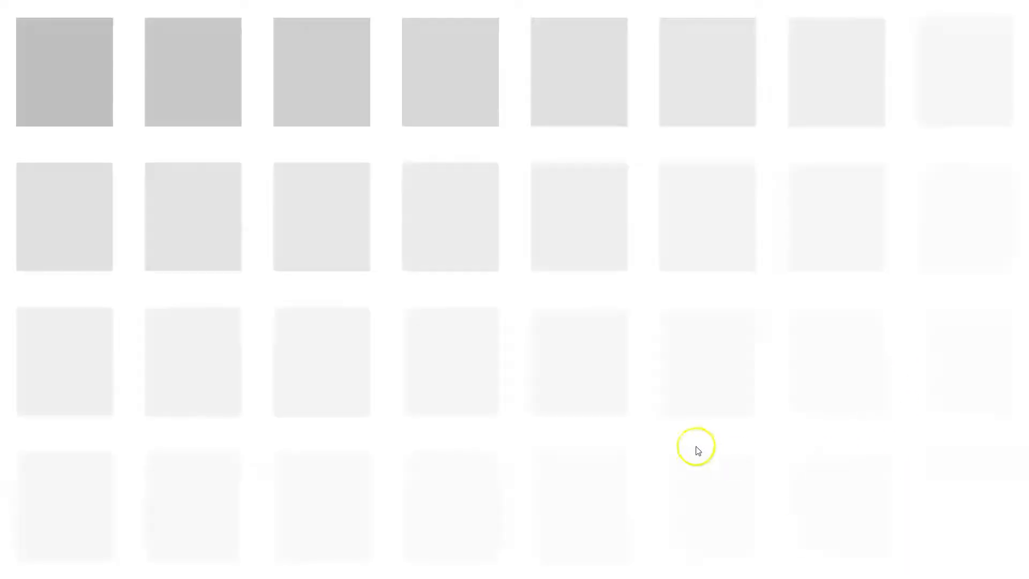
pyautogui.doubleClick(648, 287)
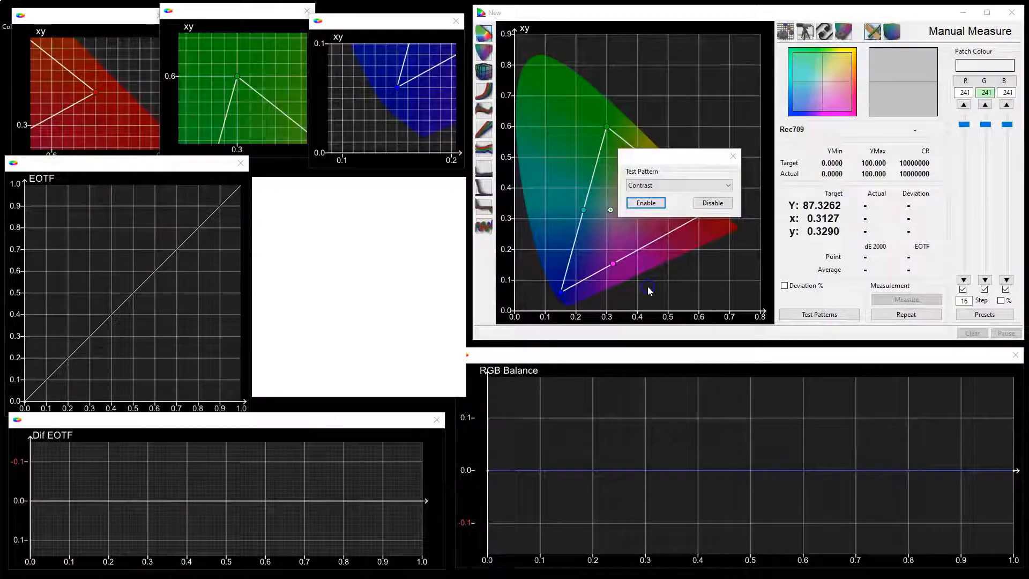
# Step: Switch the test pattern to Brightness, inspect it full screen, and bring the patch window back to normal size
pyautogui.click(649, 188)
pyautogui.click(646, 204)
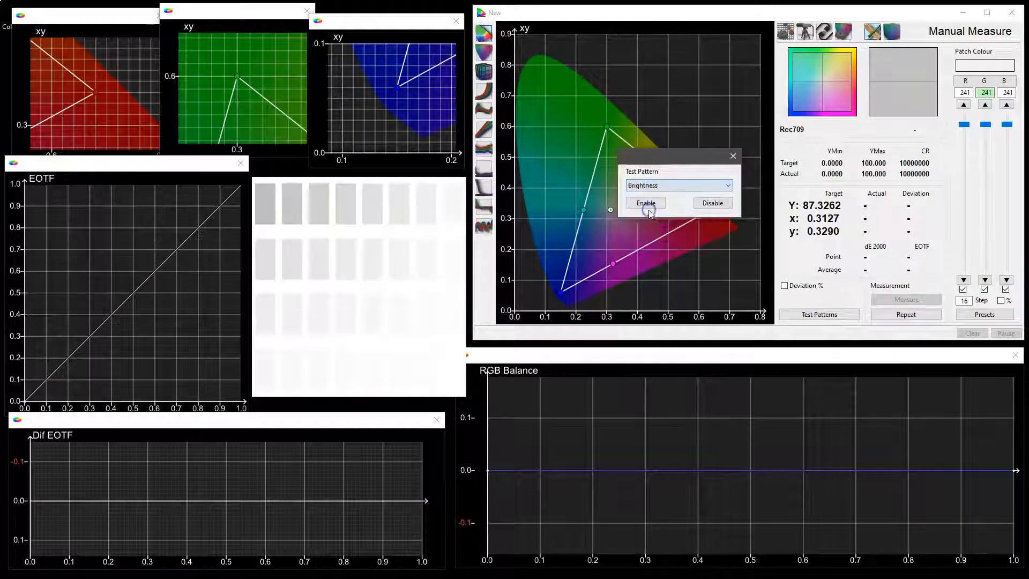
pyautogui.click(646, 203)
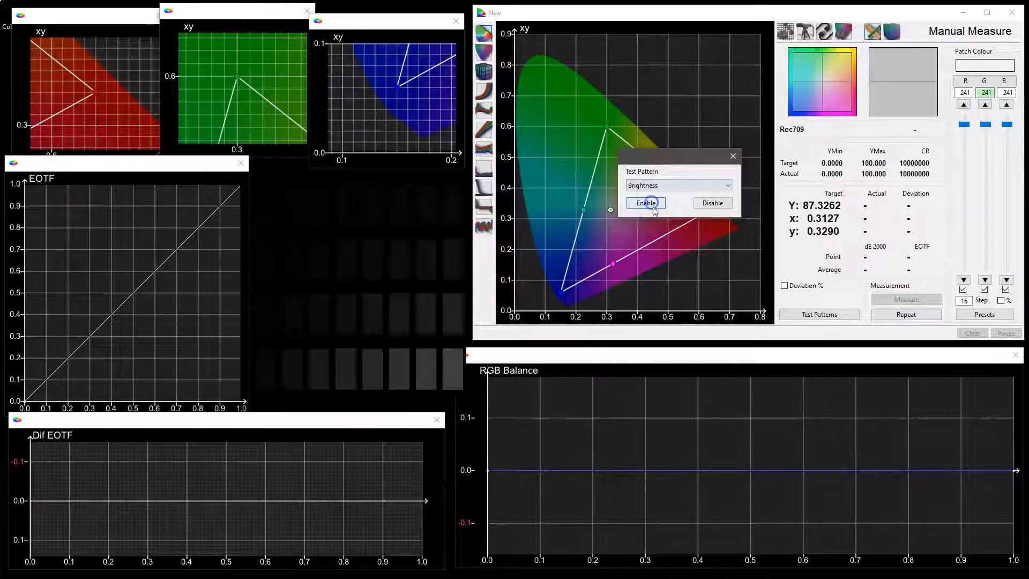
pyautogui.doubleClick(410, 298)
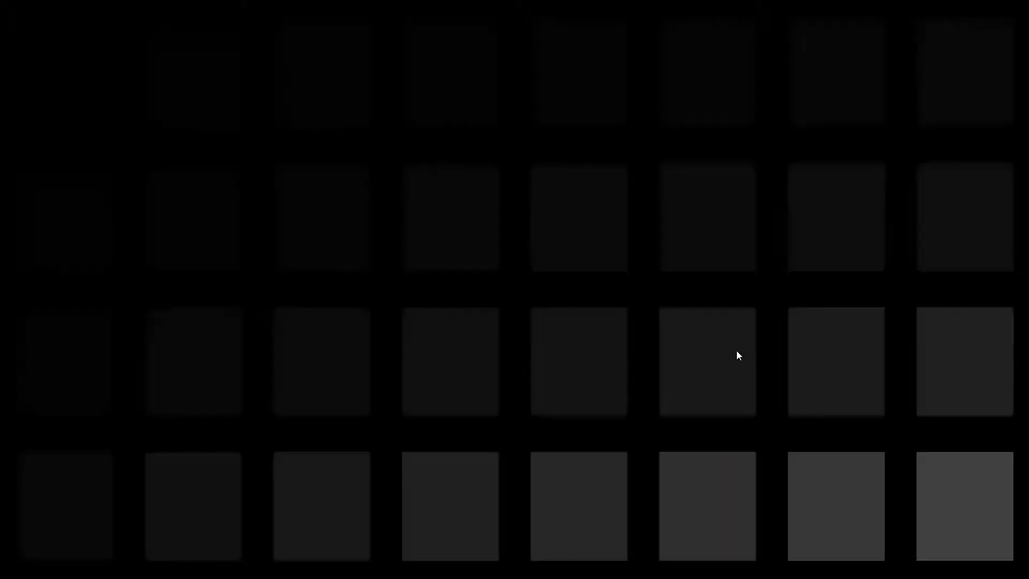
pyautogui.doubleClick(452, 304)
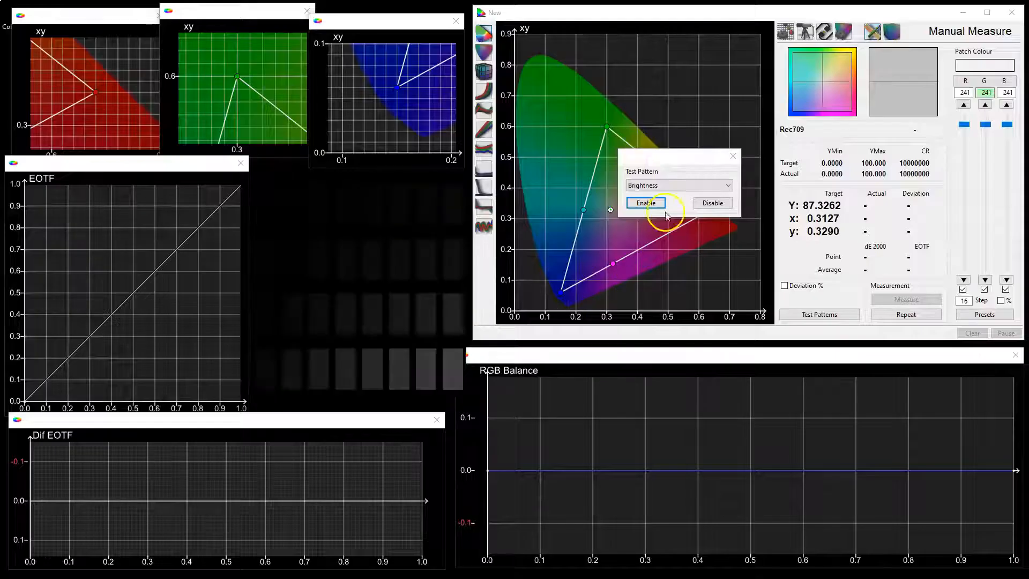
# Step: Switch the test pattern to ANSI 1, enable it, view it full screen, and restore the patch window
pyautogui.click(663, 188)
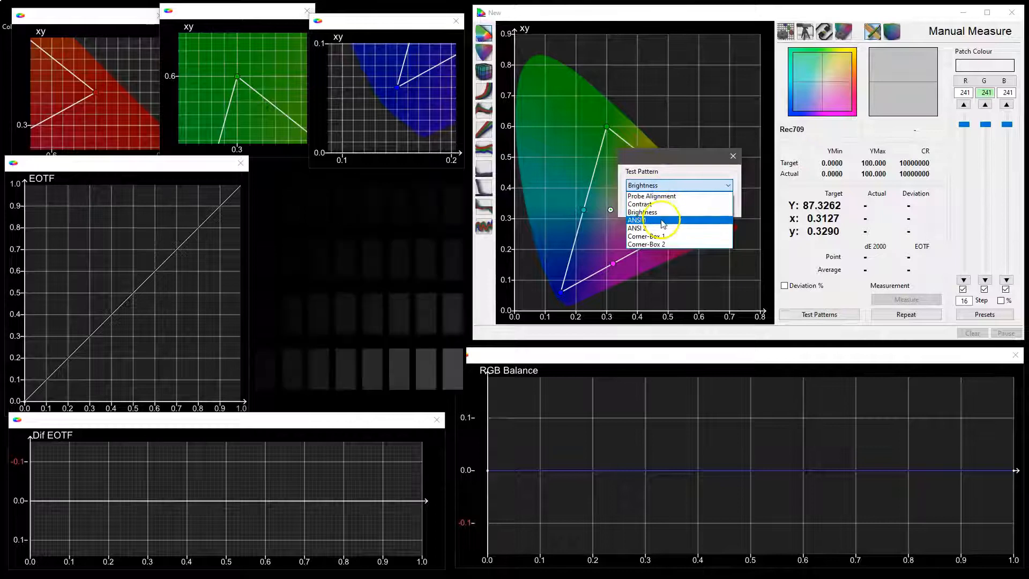
pyautogui.click(663, 223)
pyautogui.click(648, 203)
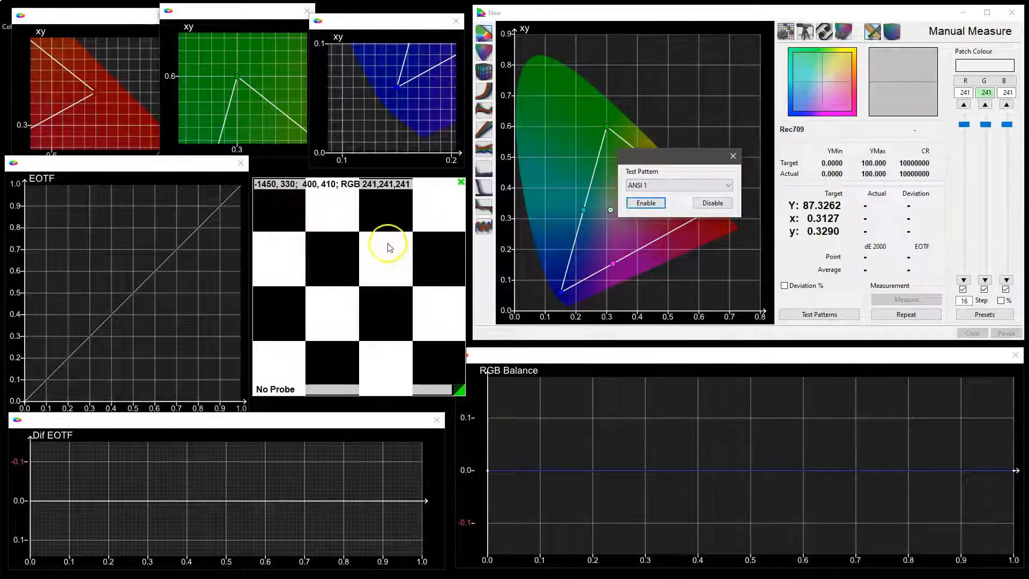
pyautogui.doubleClick(390, 245)
pyautogui.doubleClick(668, 256)
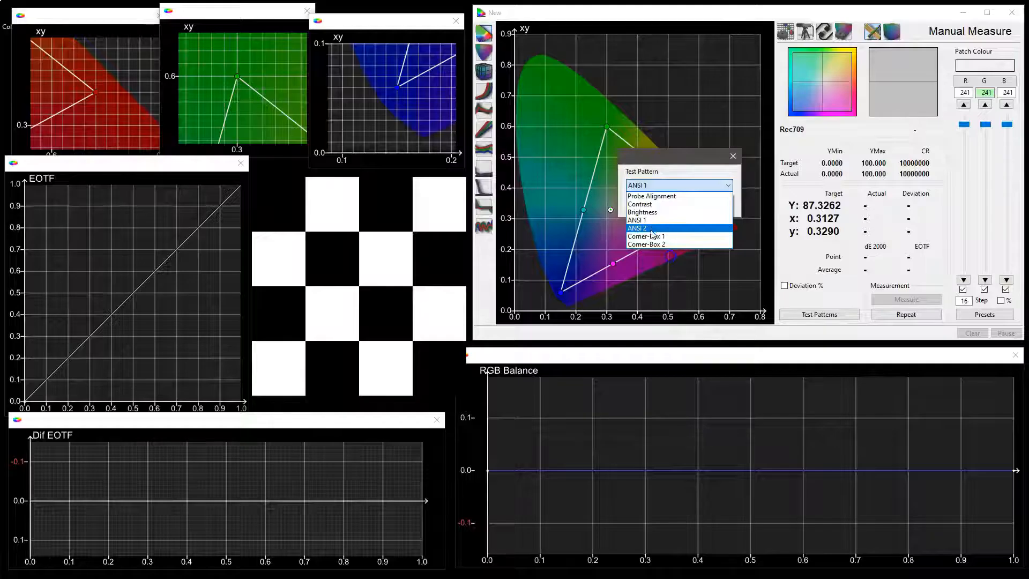
# Step: Enable the ANSI 2 test pattern, inspect it full screen, and return the patch window to its normal size
pyautogui.click(653, 235)
pyautogui.click(648, 204)
pyautogui.doubleClick(420, 285)
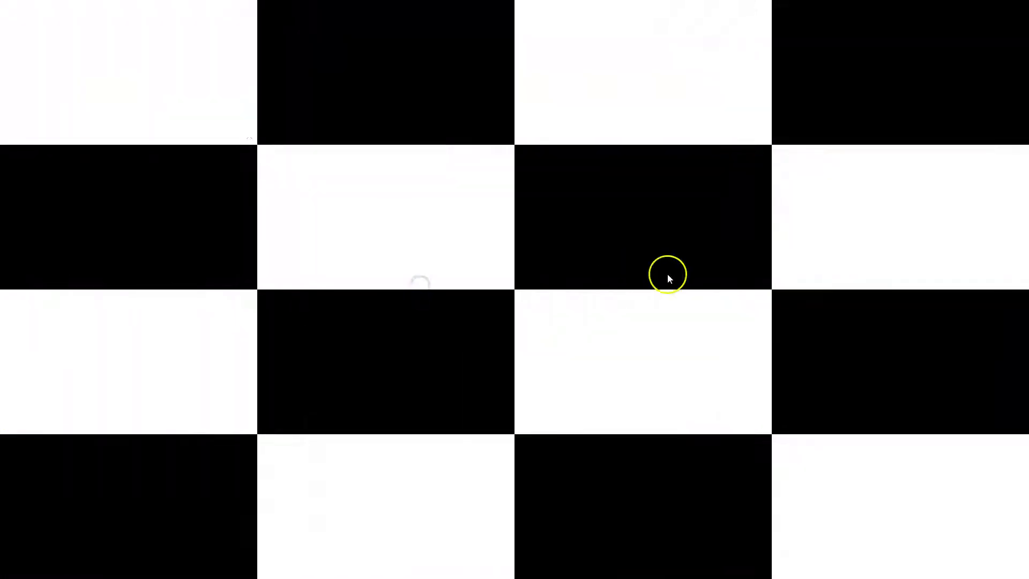
pyautogui.doubleClick(638, 258)
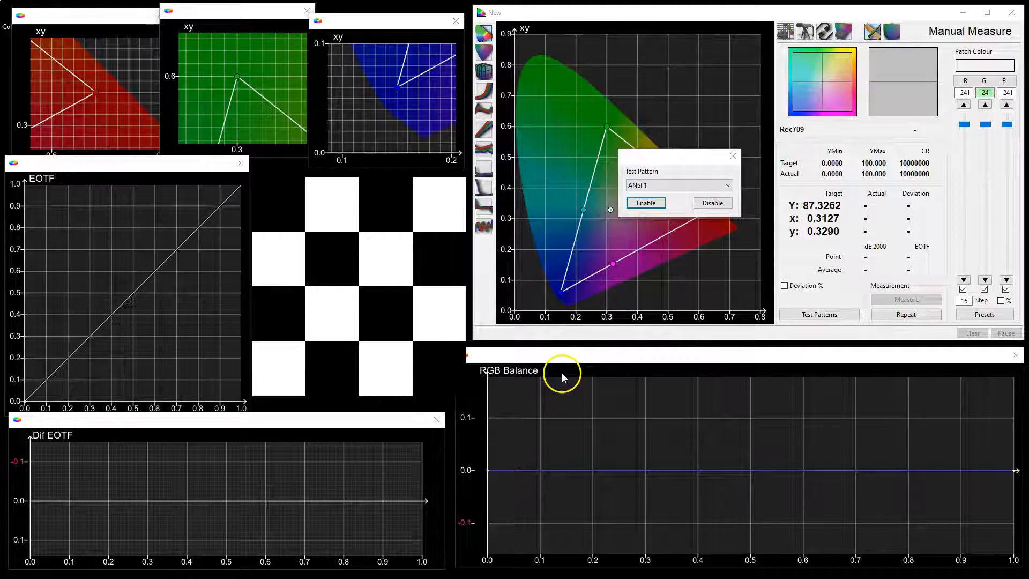
# Step: Enable the Corner-Box 1 test pattern, examine it full screen, and shrink the patch window back
pyautogui.click(657, 187)
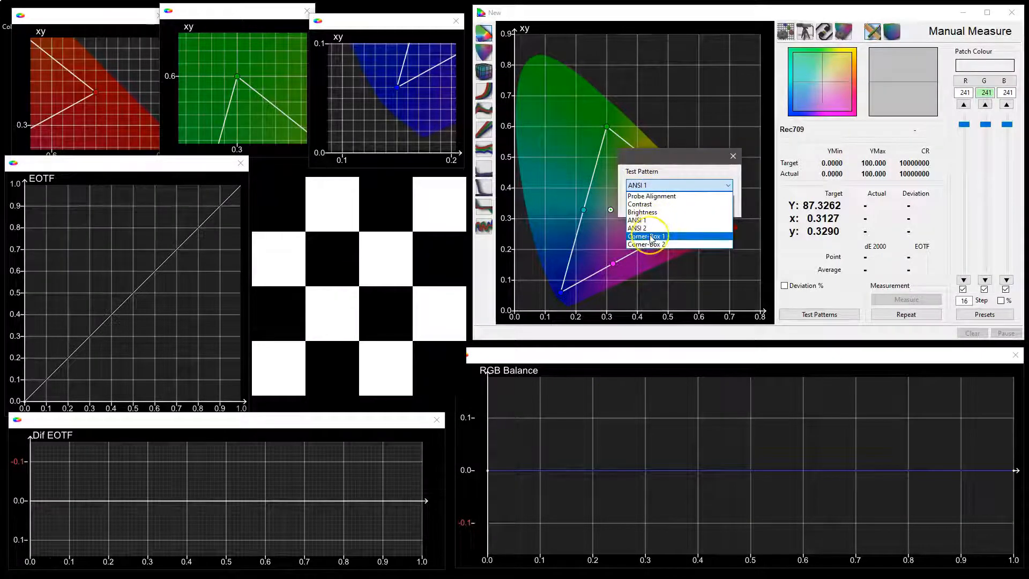
pyautogui.click(651, 236)
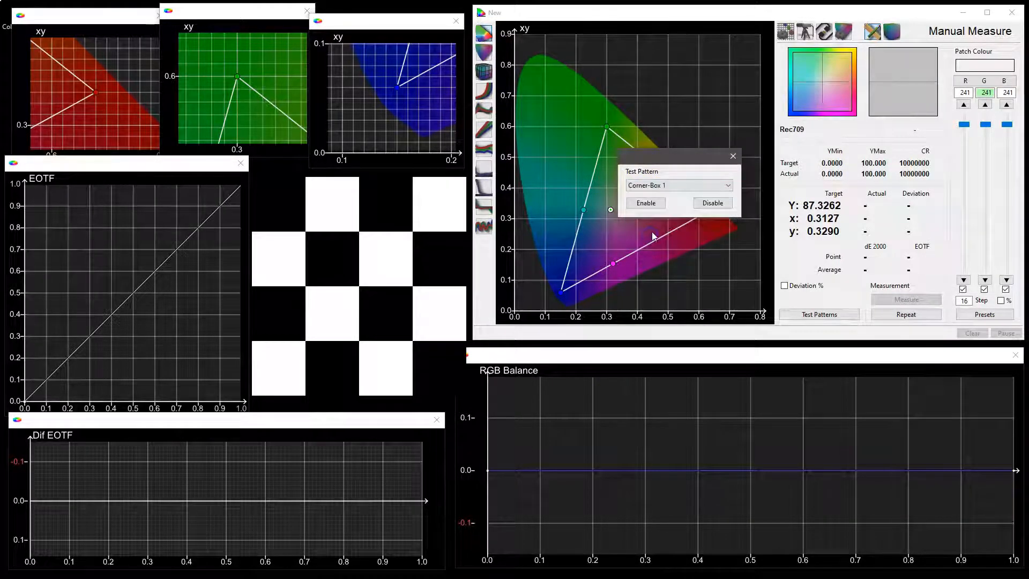
pyautogui.click(647, 203)
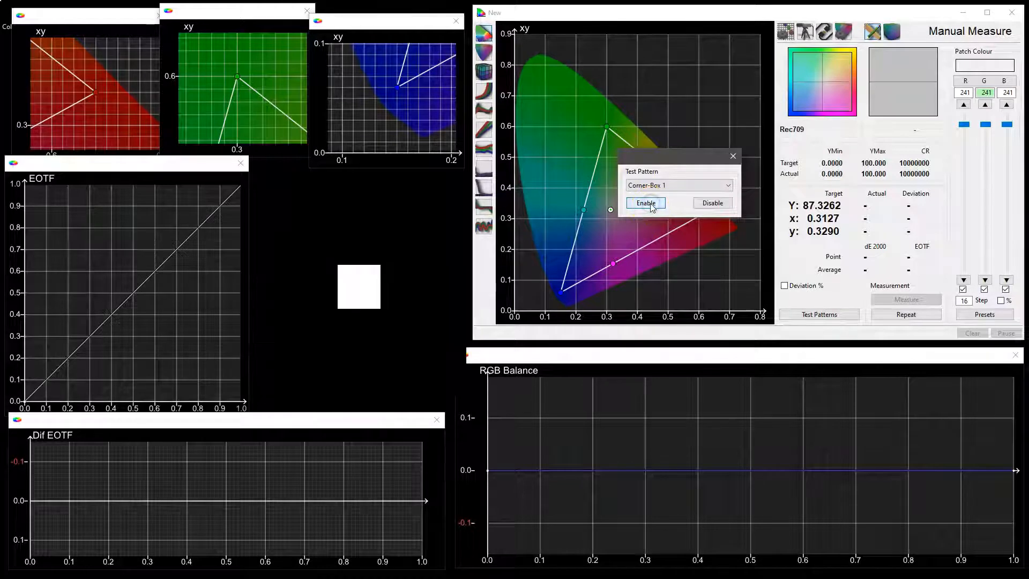
pyautogui.doubleClick(427, 333)
pyautogui.click(583, 293)
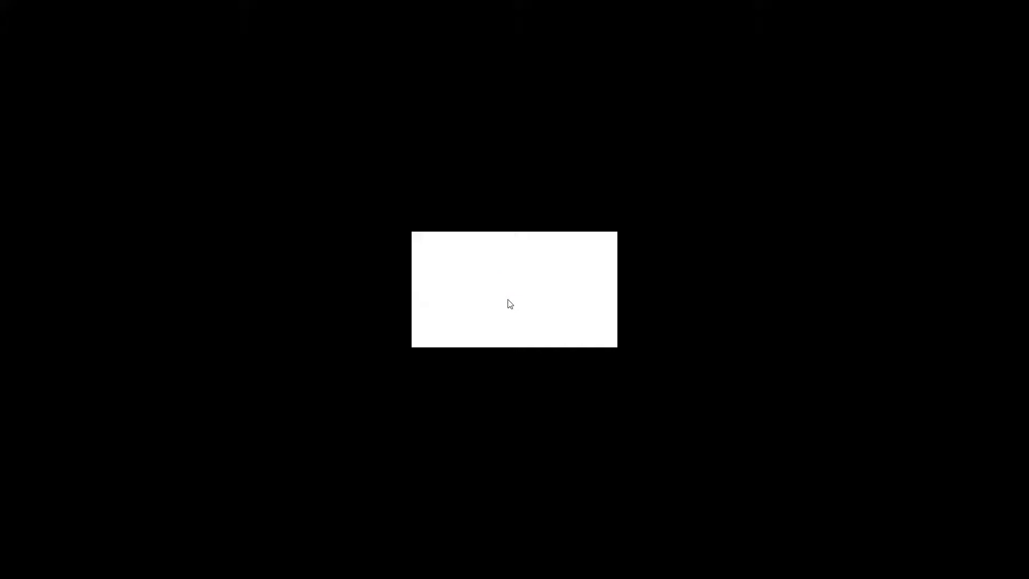
pyautogui.click(464, 310)
# Step: Change the test pattern to Corner-Box 2, view it full screen, and restore the patch window's normal size
pyautogui.click(650, 186)
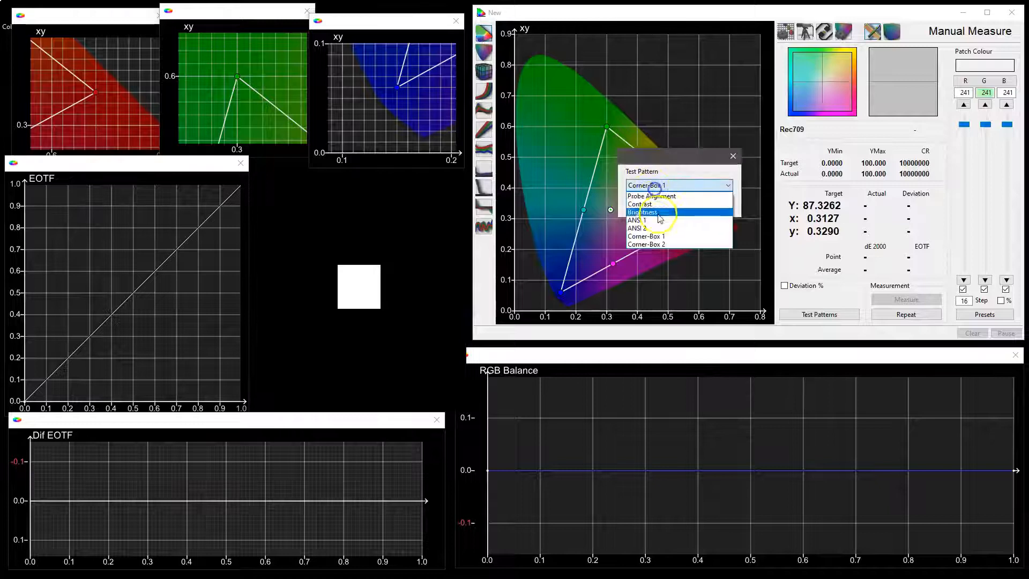
pyautogui.click(653, 245)
pyautogui.click(649, 202)
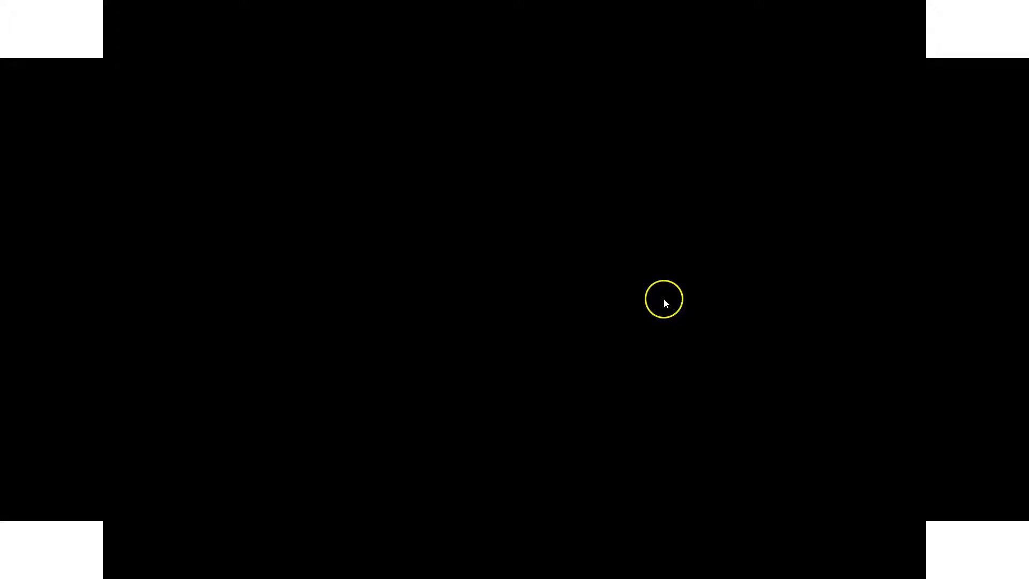
pyautogui.click(663, 298)
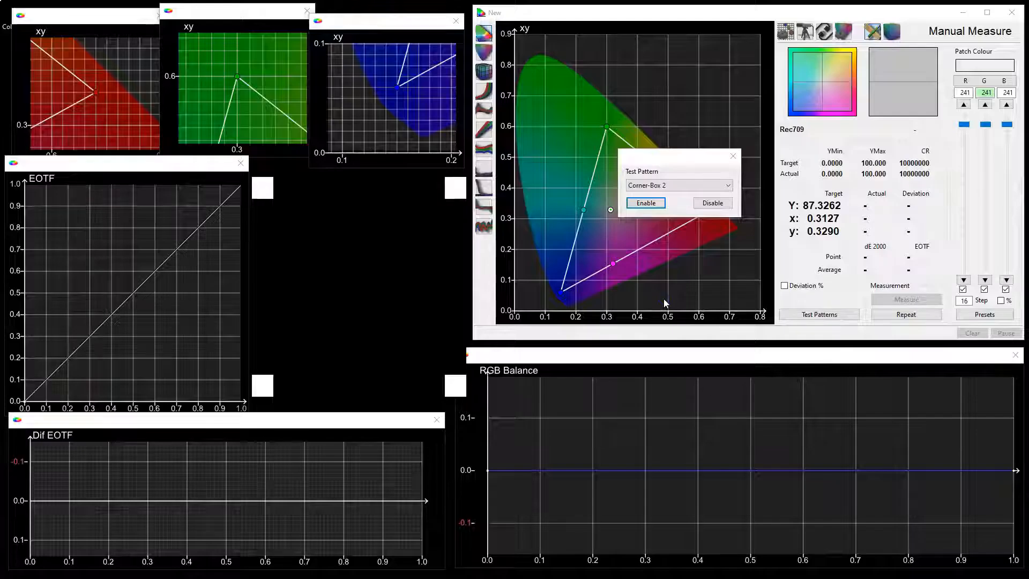
# Step: Disable the test pattern display and close the Test Pattern dialog
pyautogui.click(710, 208)
pyautogui.click(733, 156)
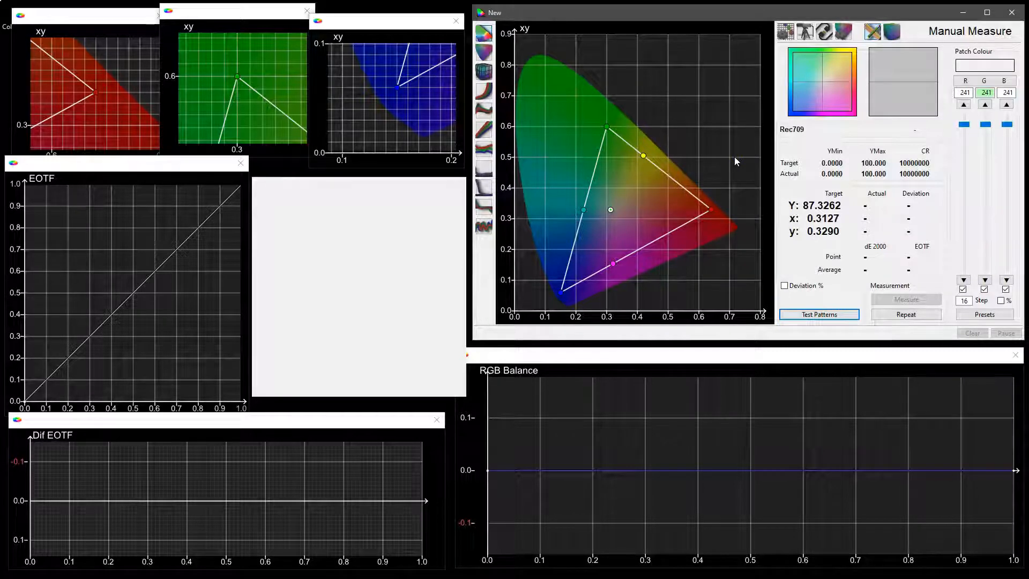
pyautogui.click(660, 293)
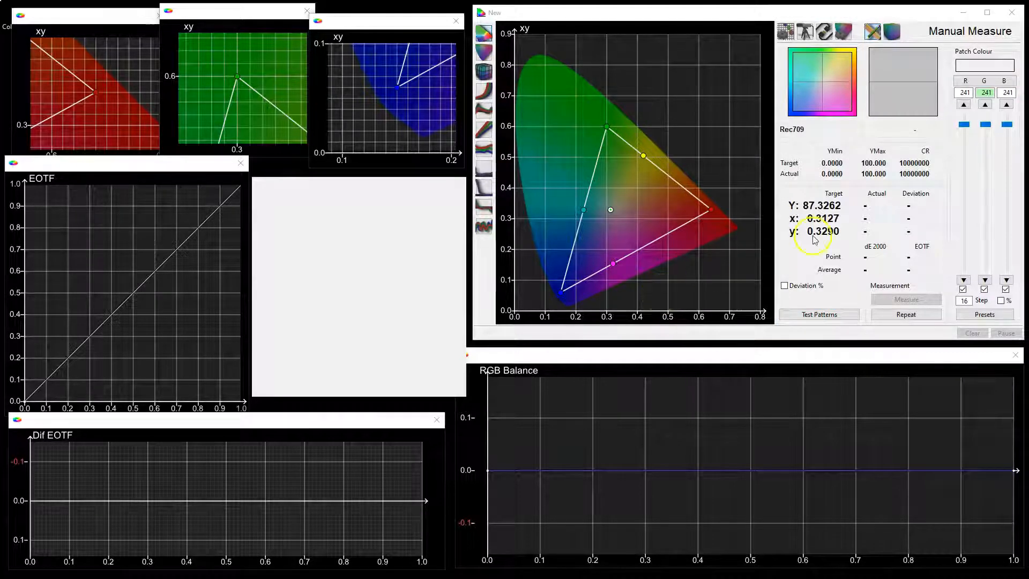
# Step: Lower the linked RGB patch values to 0 and import gray-large_patches.csv from ColourSpace Test Sequences as presets
pyautogui.moveTo(985, 124); pyautogui.dragTo(1014, 315)
pyautogui.click(985, 315)
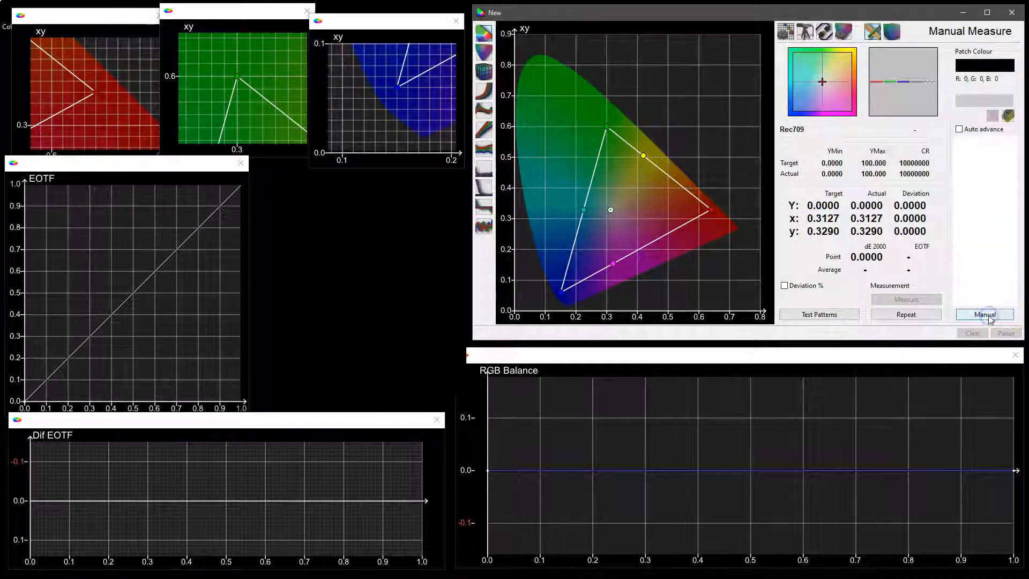
pyautogui.click(1010, 113)
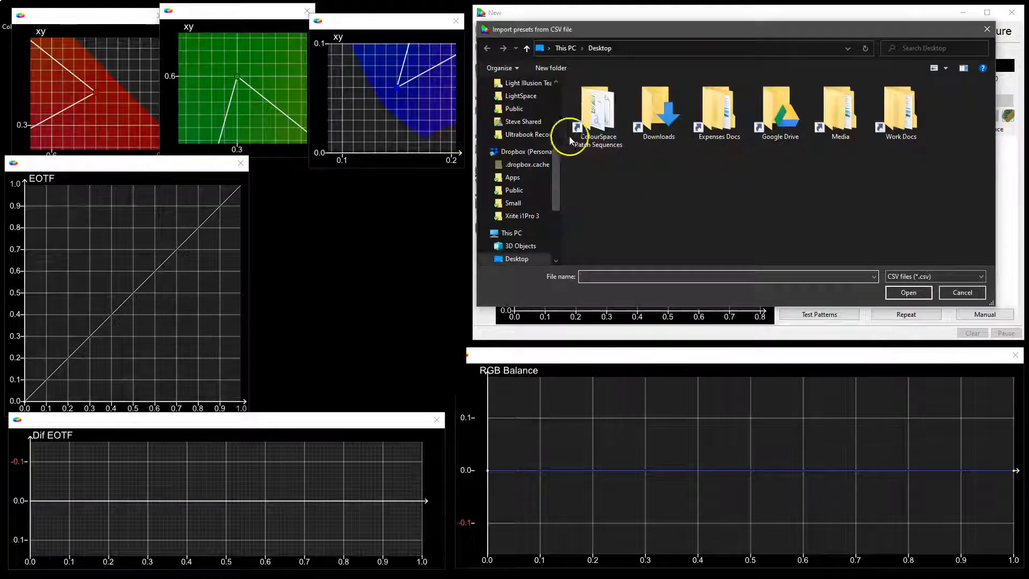
pyautogui.doubleClick(597, 121)
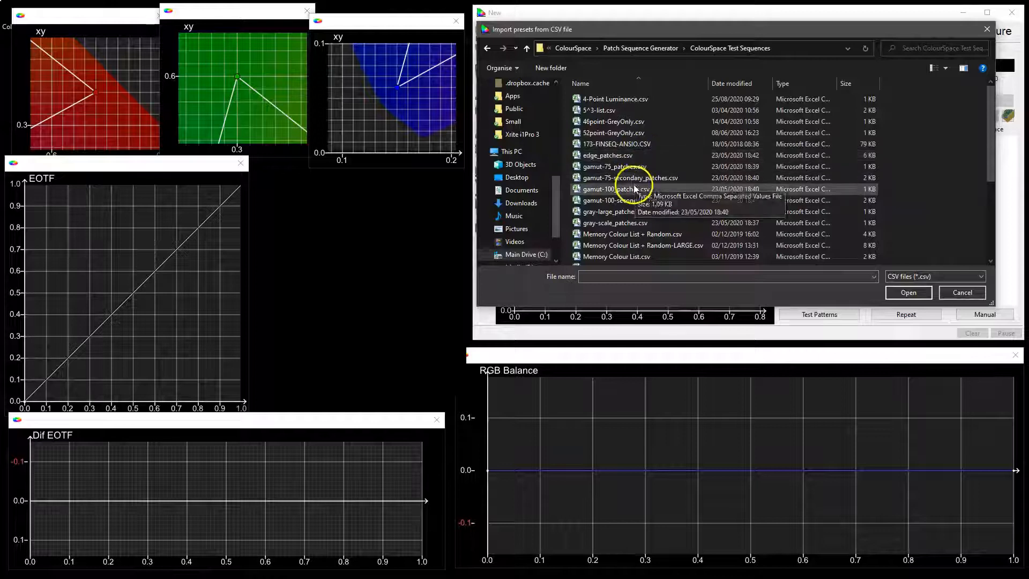
pyautogui.click(631, 212)
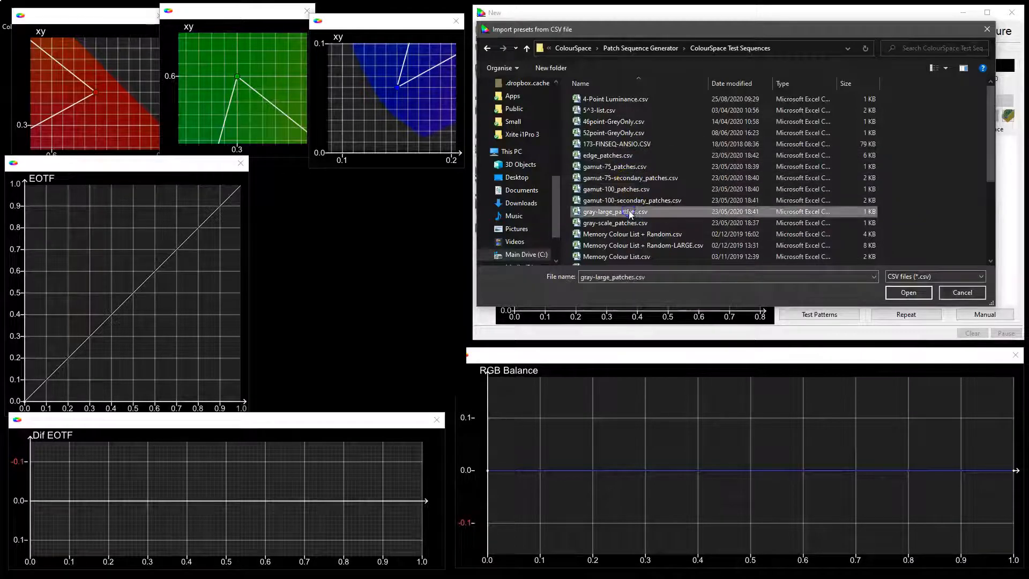
pyautogui.click(915, 292)
# Step: Look through the imported preset patches and the RGB rows of 10-step-cms.csv in Excel, and close the spreadsheet
pyautogui.moveTo(1013, 186); pyautogui.dragTo(1011, 295)
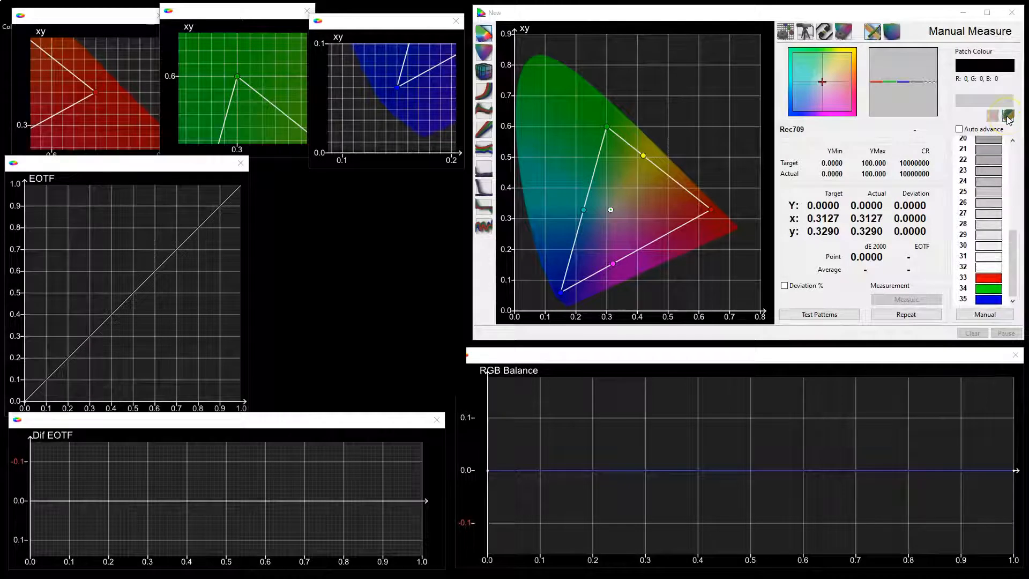
pyautogui.click(1013, 267)
pyautogui.moveTo(1014, 270)
pyautogui.mouseDown()
pyautogui.moveTo(1014, 209)
pyautogui.moveTo(1015, 289)
pyautogui.mouseUp()
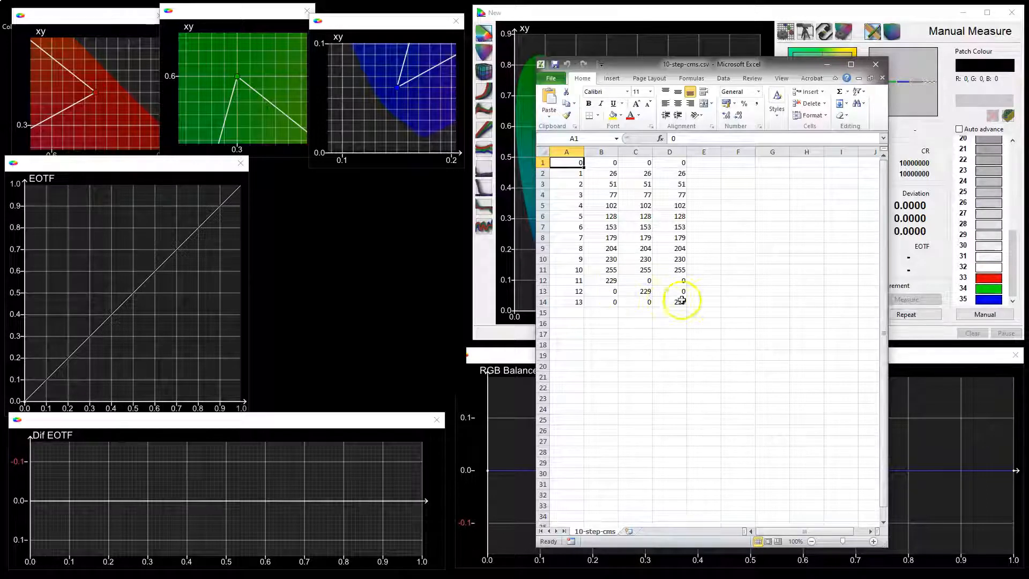
pyautogui.click(877, 65)
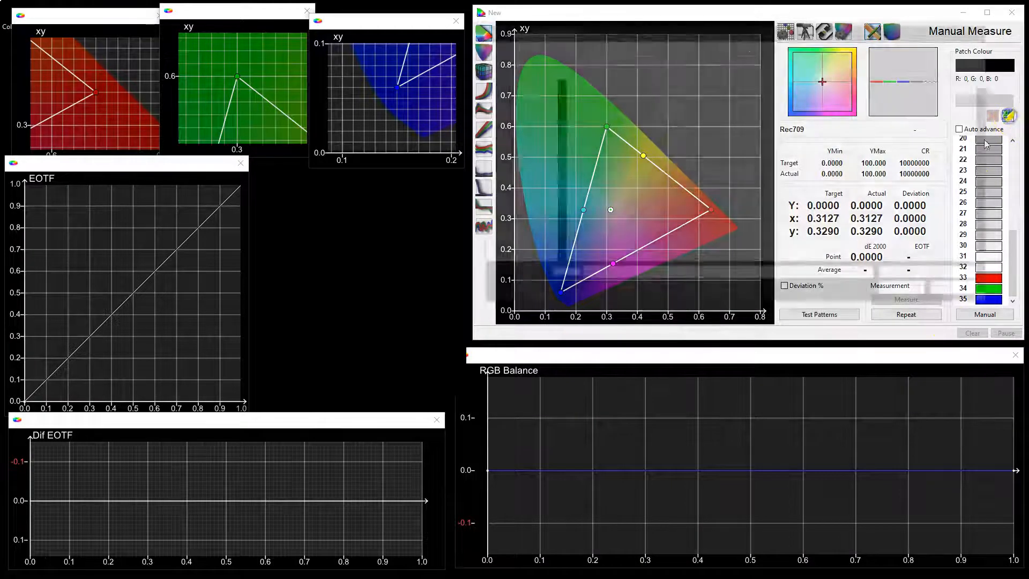
# Step: Import the 10-step-cms.csv preset list and display its red patch 11
pyautogui.doubleClick(599, 122)
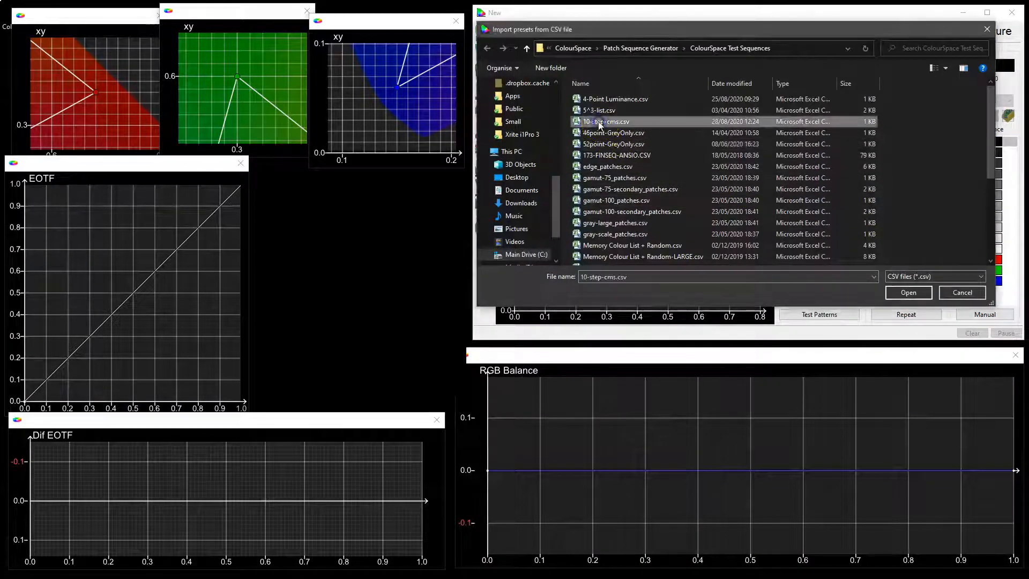
pyautogui.click(908, 292)
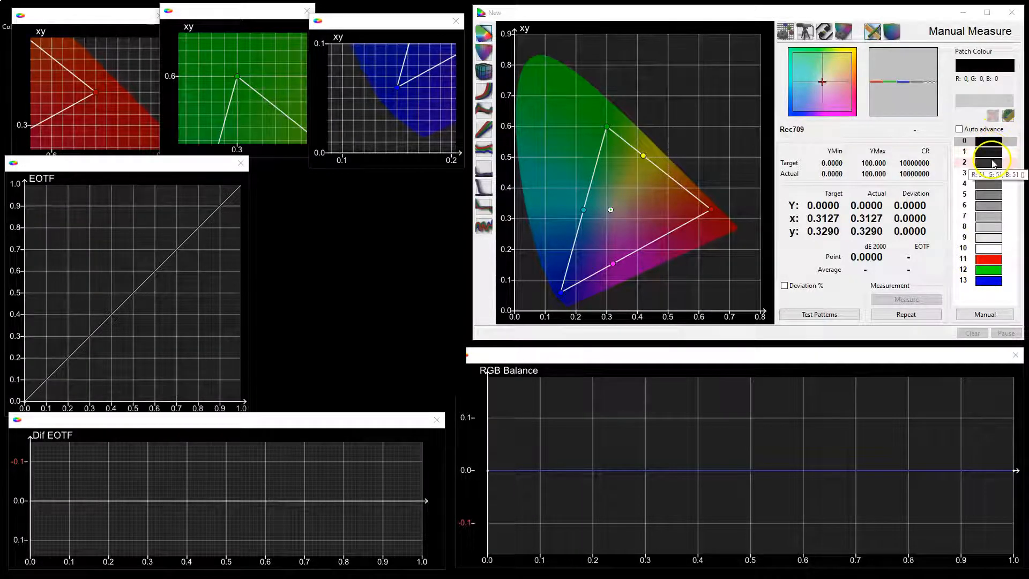
pyautogui.click(989, 259)
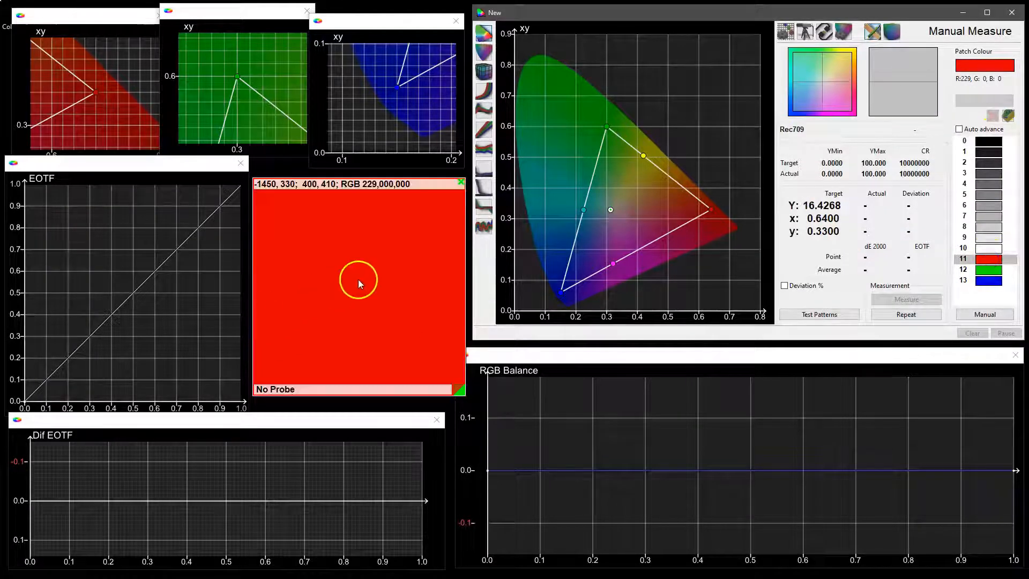
# Step: Return to the manual patch controls and set an unlinked green patch of R 93, G 214, B 71
pyautogui.click(986, 315)
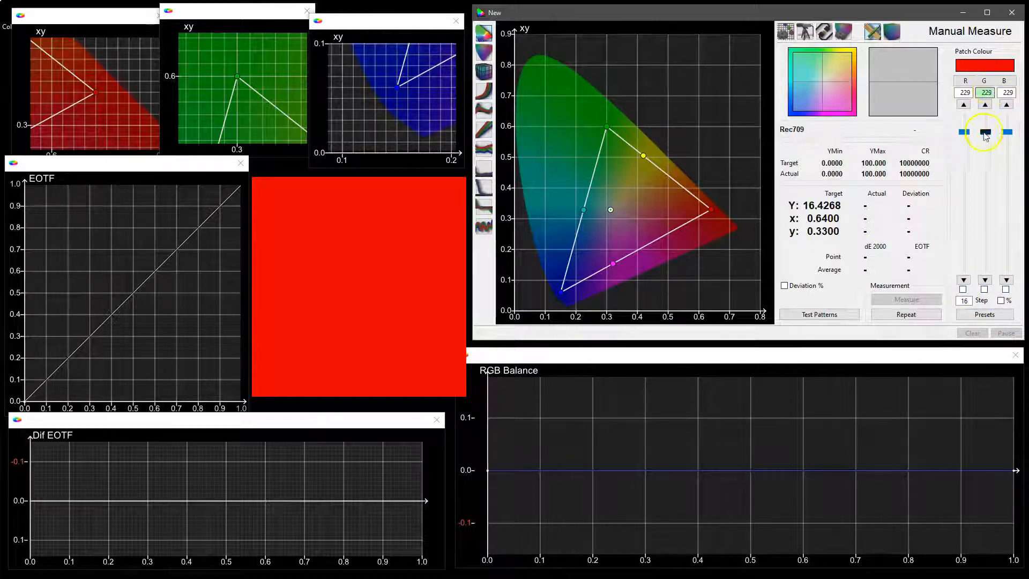
pyautogui.moveTo(965, 132); pyautogui.dragTo(985, 200)
pyautogui.moveTo(1010, 133); pyautogui.dragTo(1008, 225)
pyautogui.moveTo(965, 116); pyautogui.dragTo(985, 140)
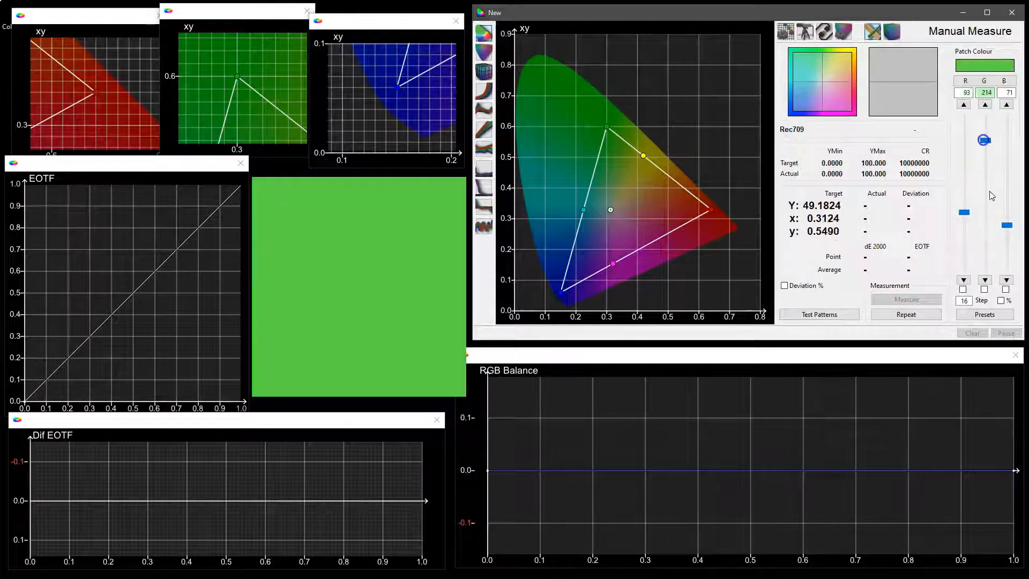
# Step: Display the white preset patch 10, and link the manual red and blue values and lower both to 0
pyautogui.click(985, 314)
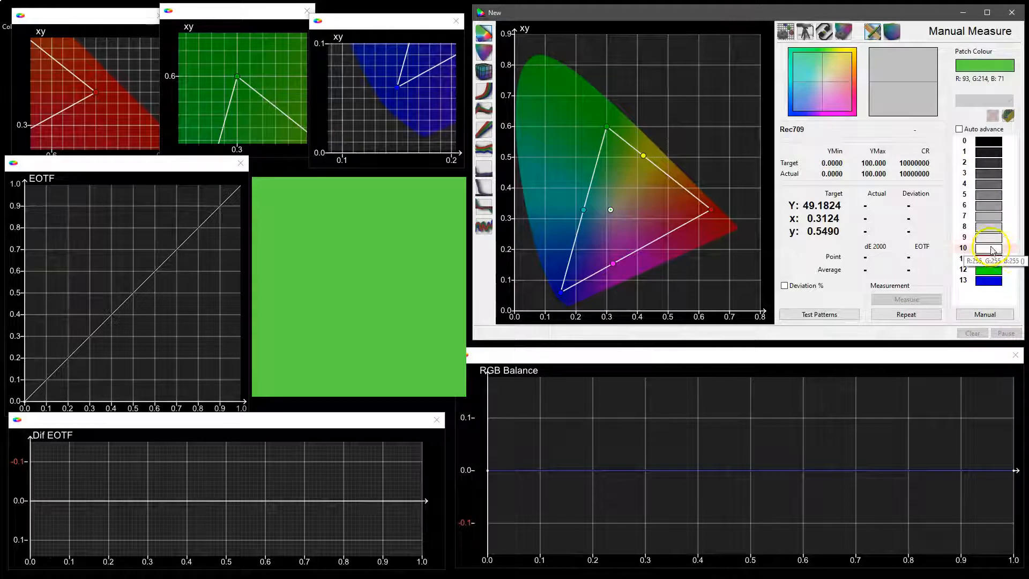
pyautogui.click(989, 248)
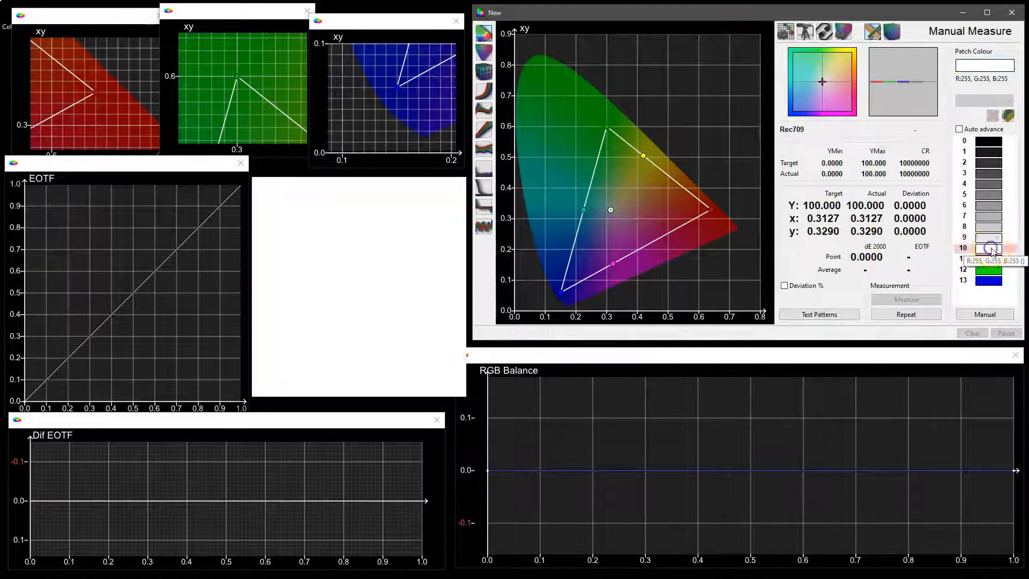
pyautogui.click(978, 318)
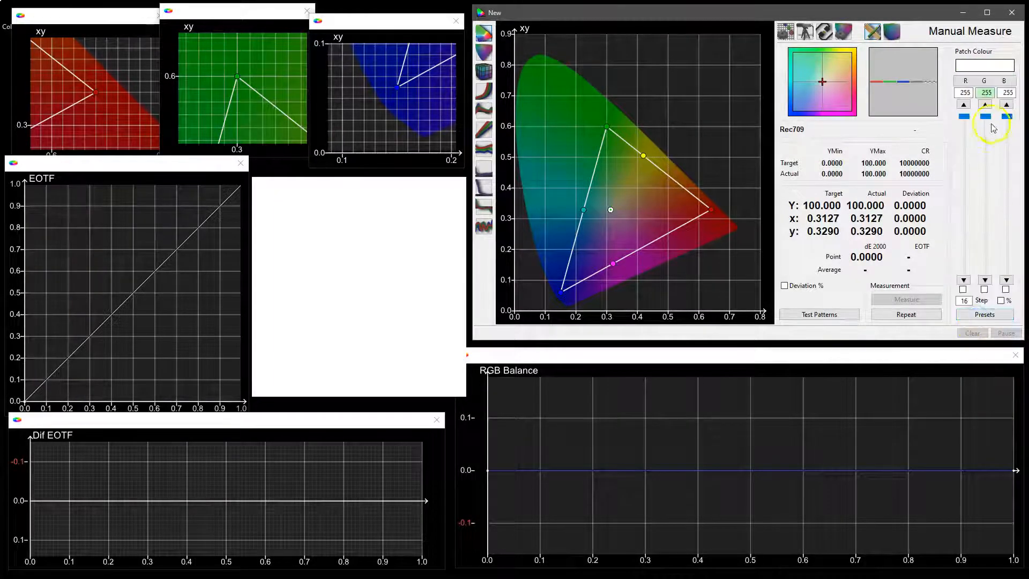
pyautogui.click(1006, 289)
pyautogui.moveTo(1009, 122); pyautogui.dragTo(1014, 281)
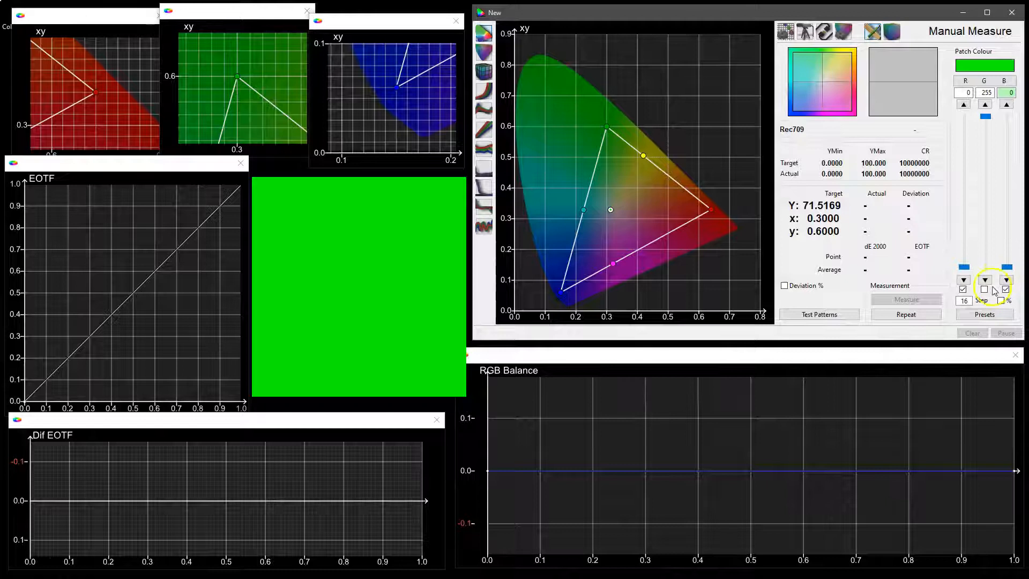
# Step: Set green to 128, and link it with red instead of blue to raise the patch to R 103, G 230
pyautogui.moveTo(985, 124); pyautogui.dragTo(991, 191)
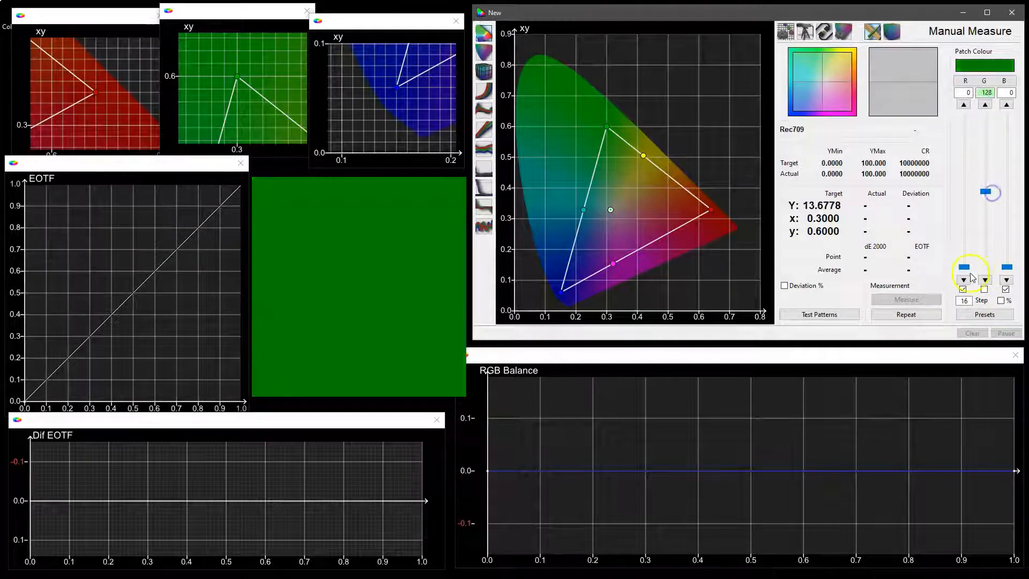
pyautogui.click(985, 289)
pyautogui.moveTo(987, 199); pyautogui.dragTo(985, 131)
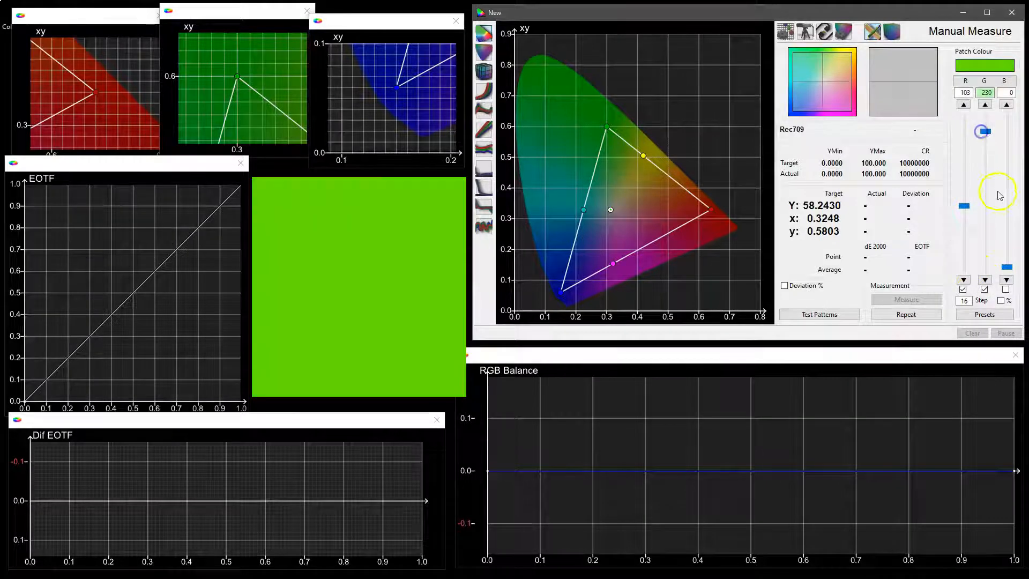
# Step: Display the black preset patch 0, and unlink the red channel in the manual patch controls
pyautogui.click(994, 317)
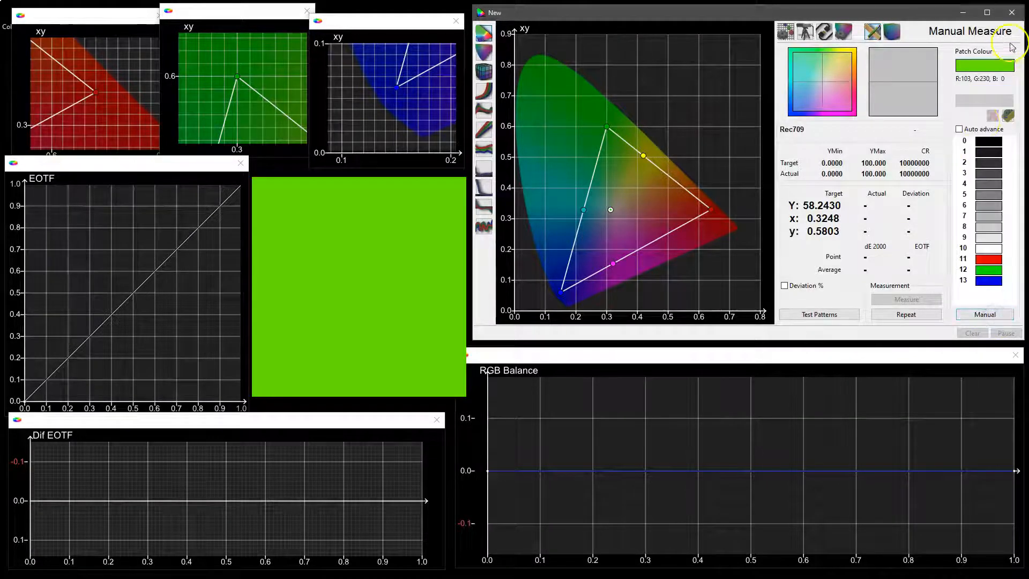
pyautogui.click(991, 141)
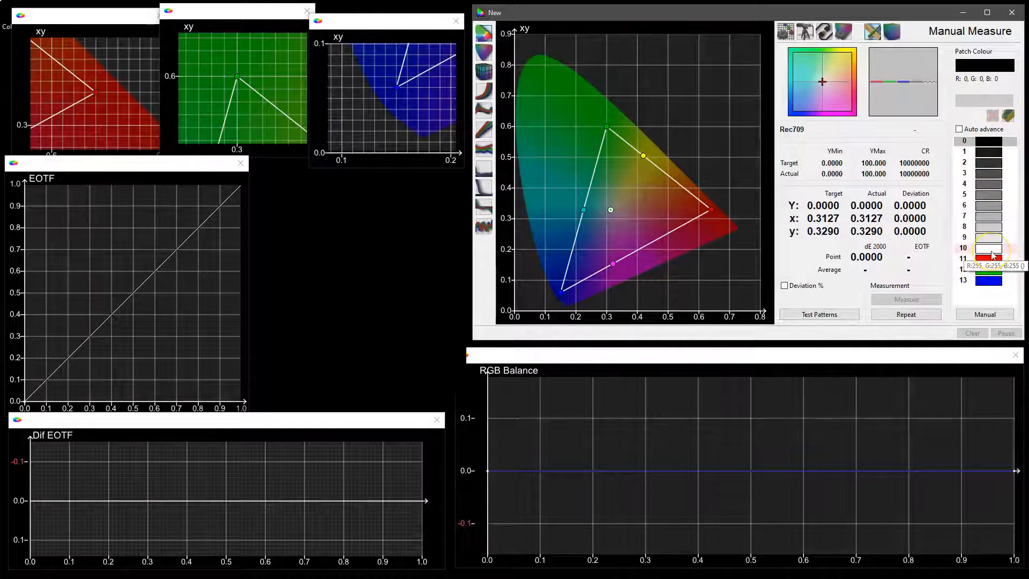
pyautogui.click(989, 315)
pyautogui.click(962, 290)
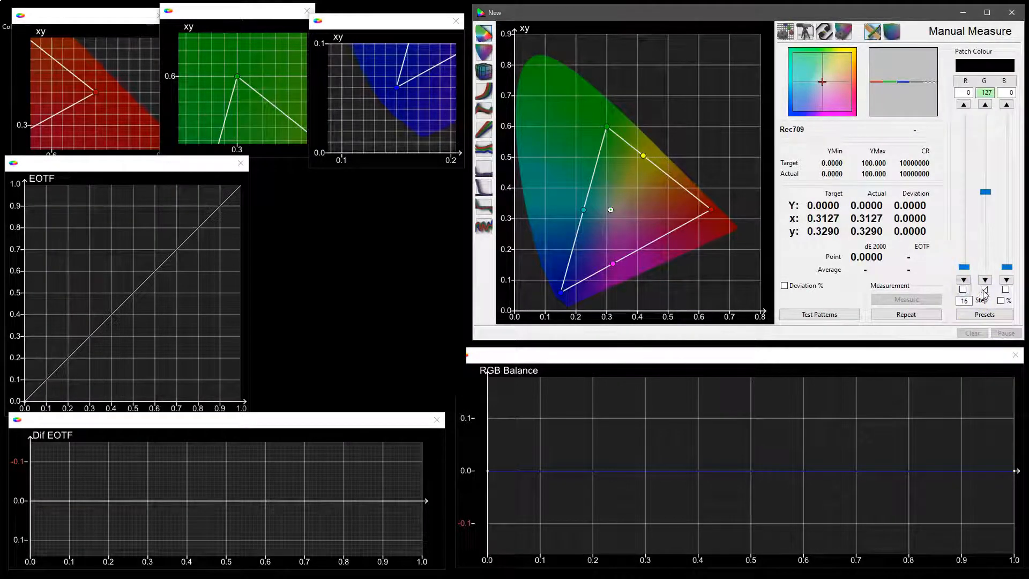
# Step: Display the white preset patch 10 and connect the i1Display Pro OEM probe
pyautogui.click(991, 313)
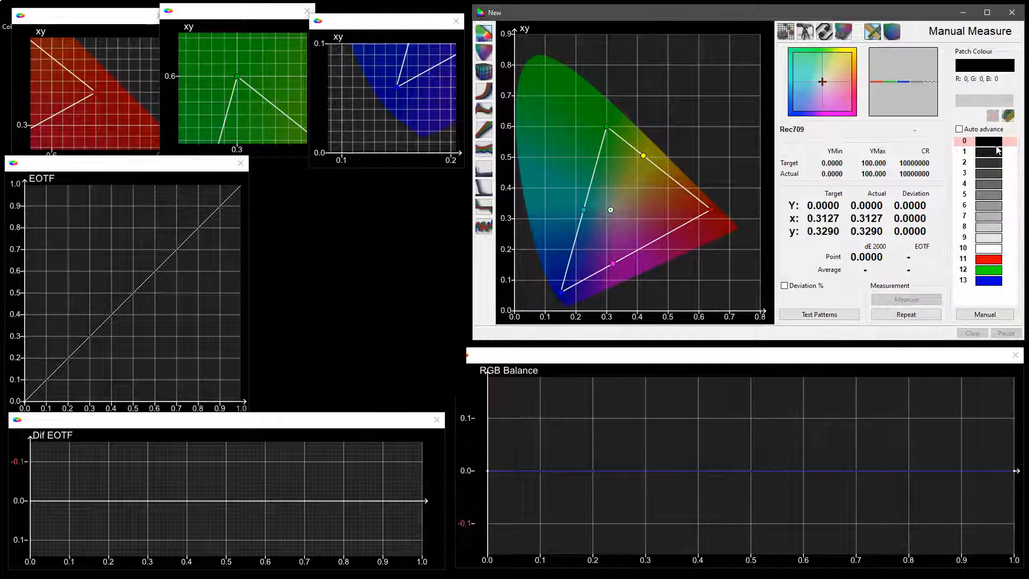
pyautogui.click(989, 248)
pyautogui.click(645, 255)
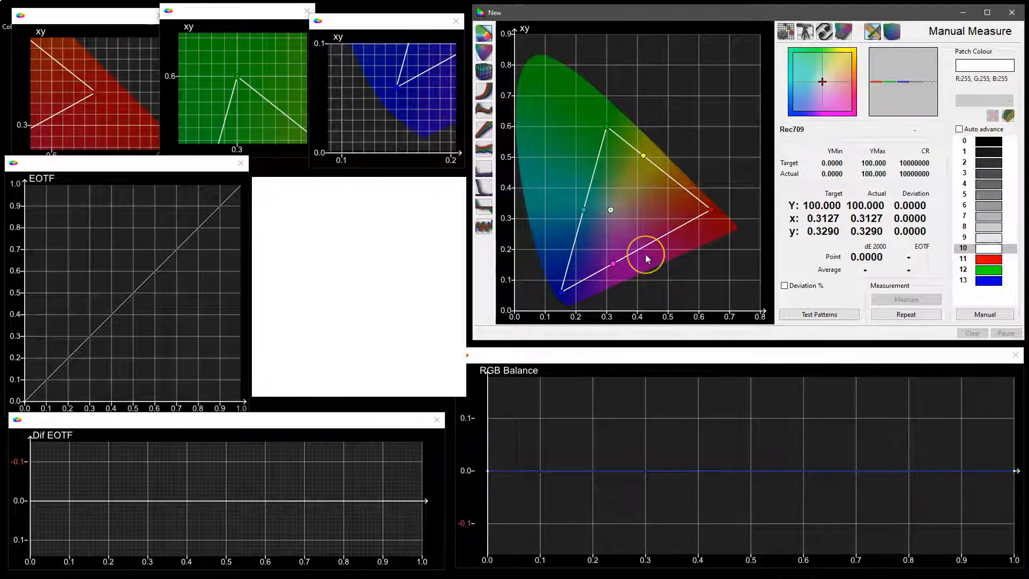
pyautogui.click(802, 34)
pyautogui.click(805, 134)
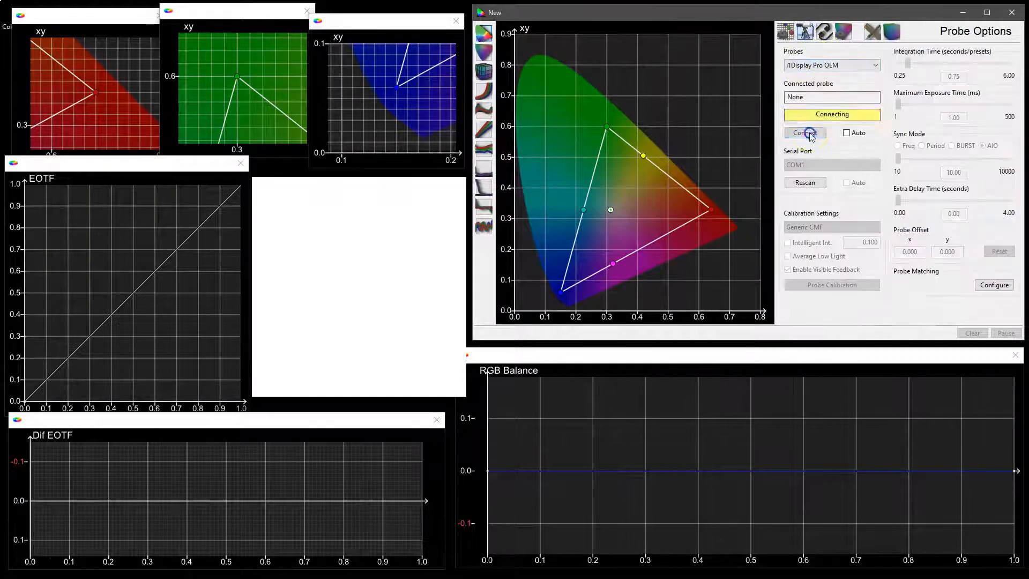
pyautogui.click(908, 63)
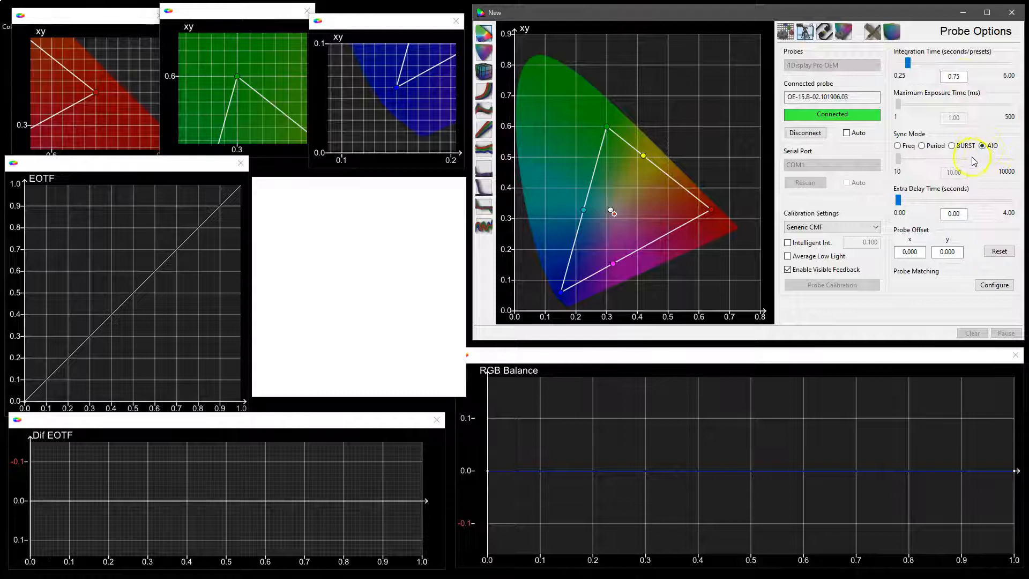
# Step: Return to Manual Measure and take a single measurement of the white preset patch 10
pyautogui.click(871, 33)
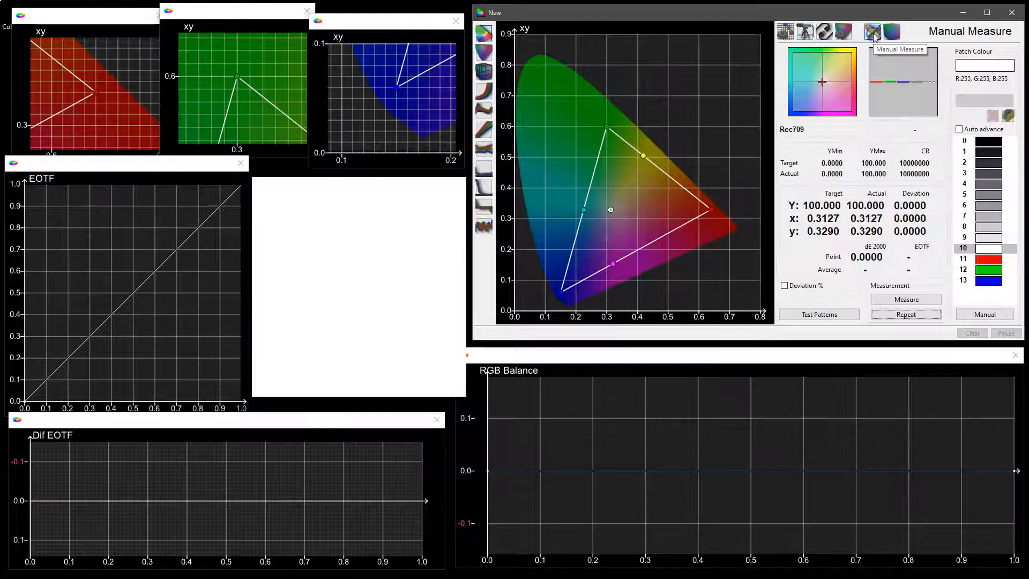
pyautogui.click(990, 249)
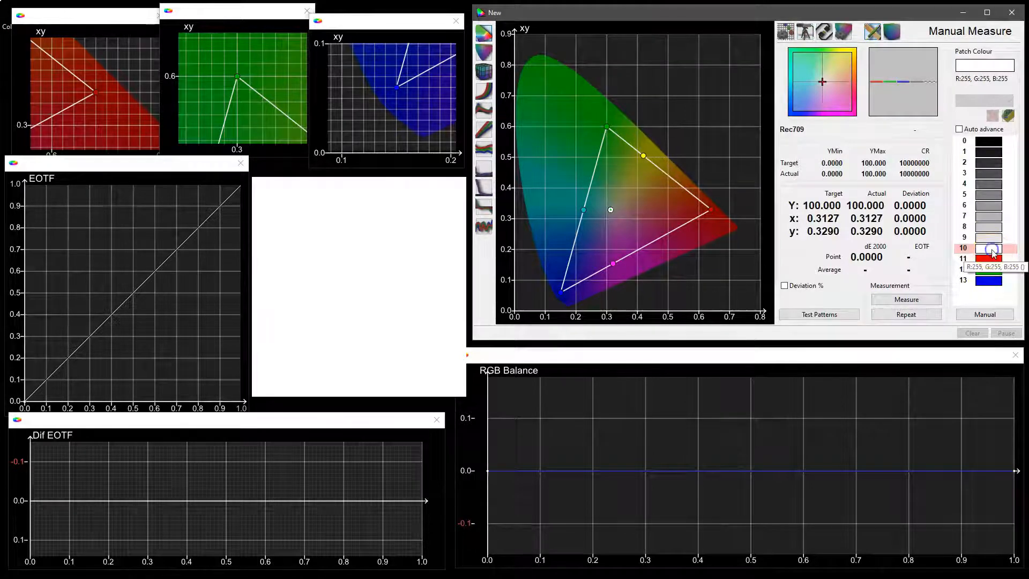
pyautogui.click(903, 300)
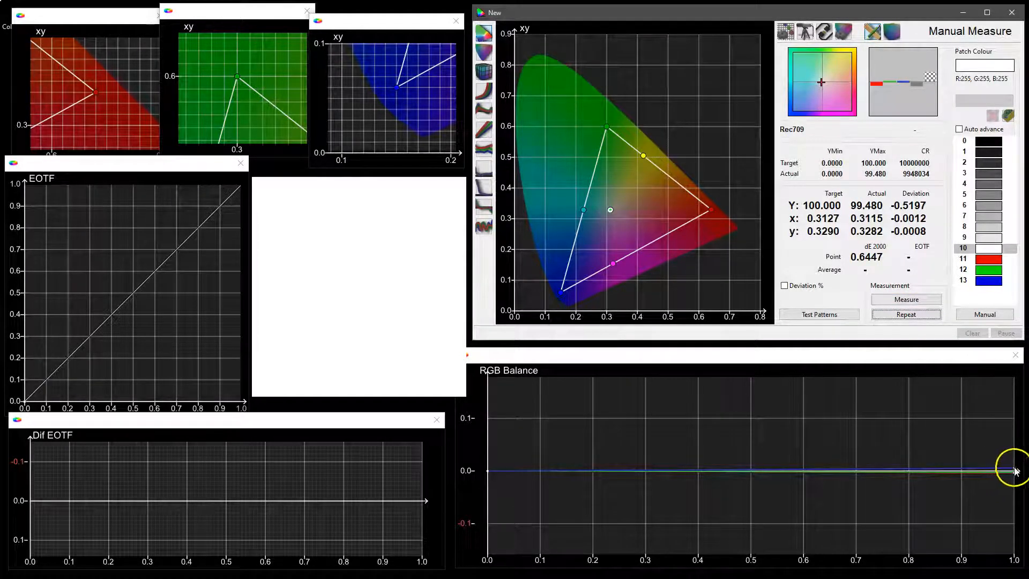
# Step: Examine the white patch's target and actual points close up on the xy graph, and its RGB deviation bars
pyautogui.doubleClick(649, 182)
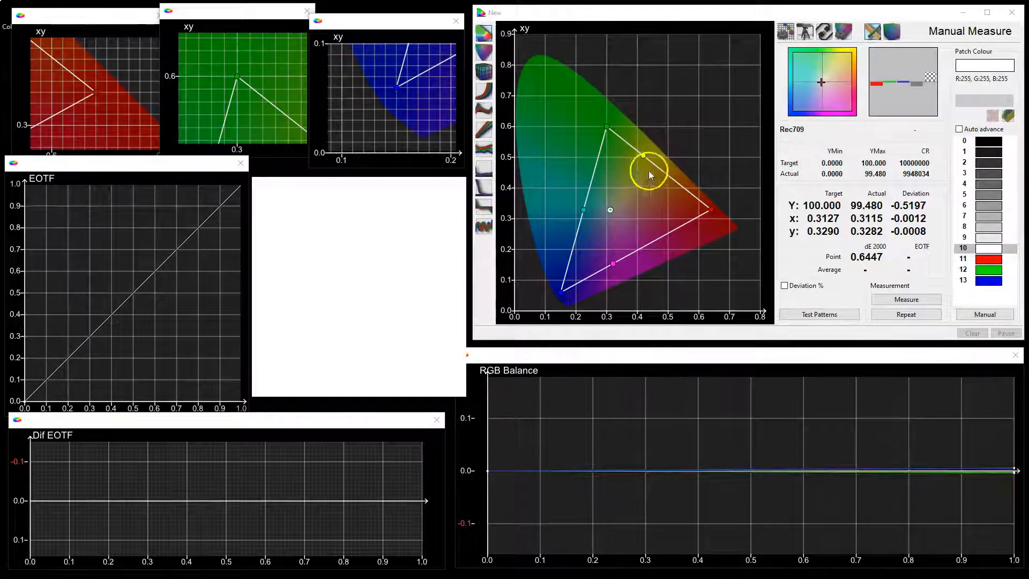
pyautogui.scroll(10, 668, 158)
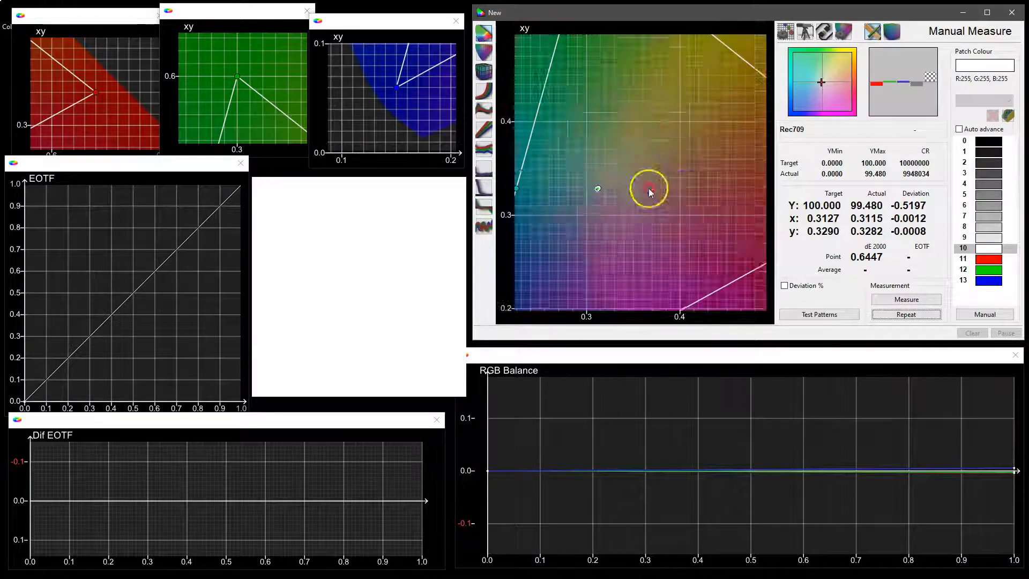
pyautogui.scroll(8, 675, 213)
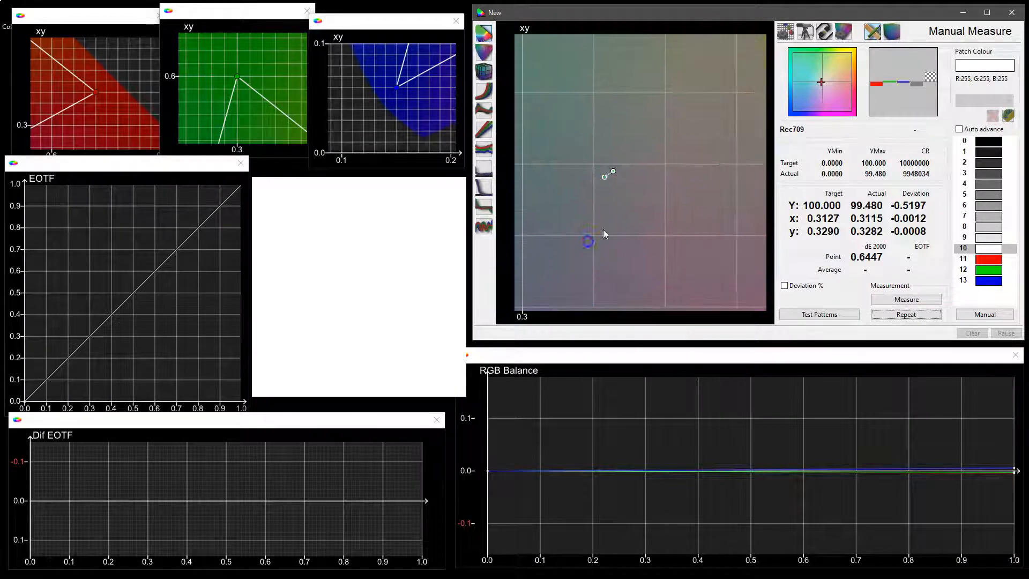
pyautogui.moveTo(605, 223); pyautogui.dragTo(687, 241)
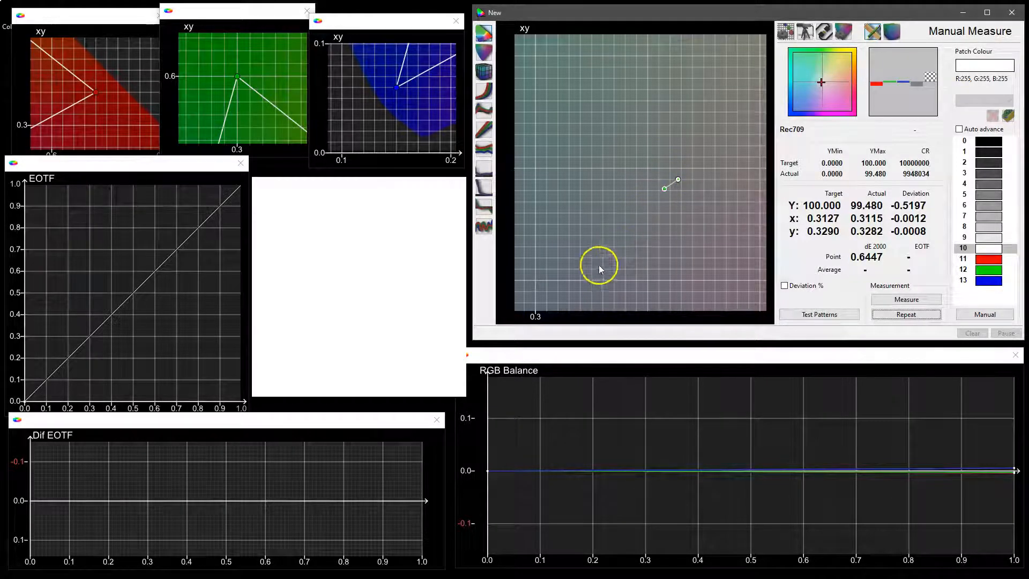
pyautogui.scroll(-2, 647, 194)
pyautogui.scroll(-3, 648, 195)
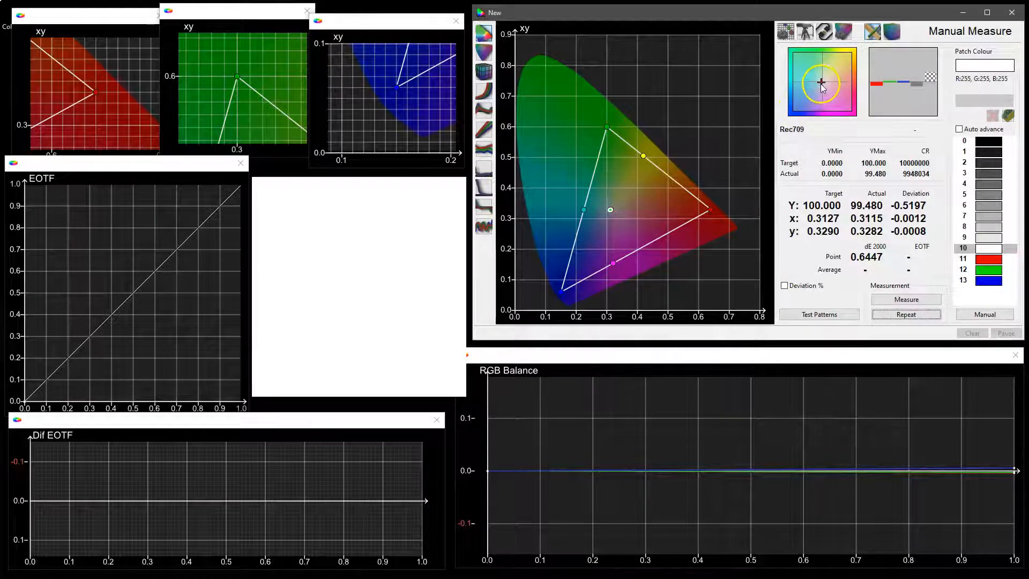
pyautogui.moveTo(879, 92)
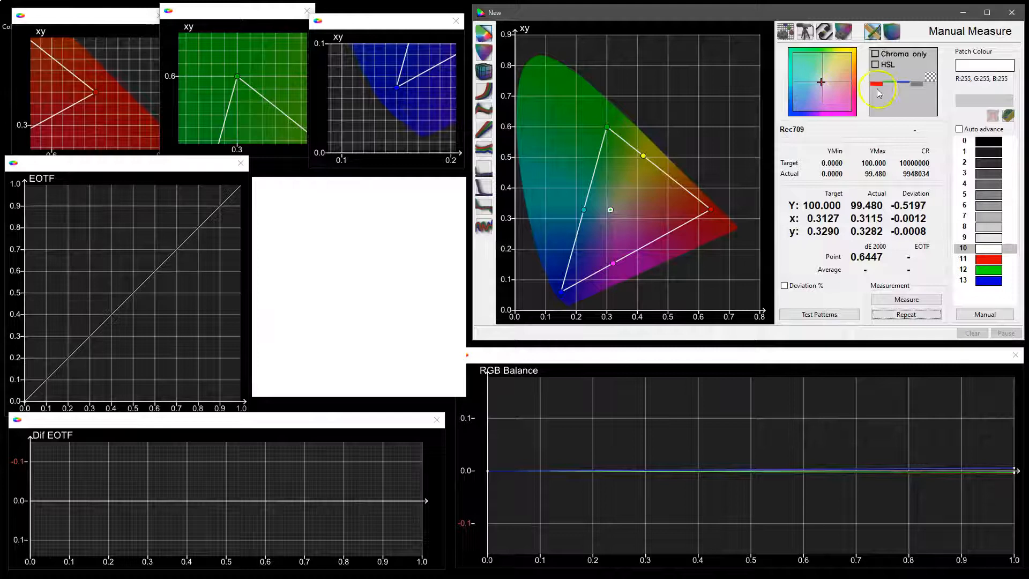
pyautogui.moveTo(919, 88)
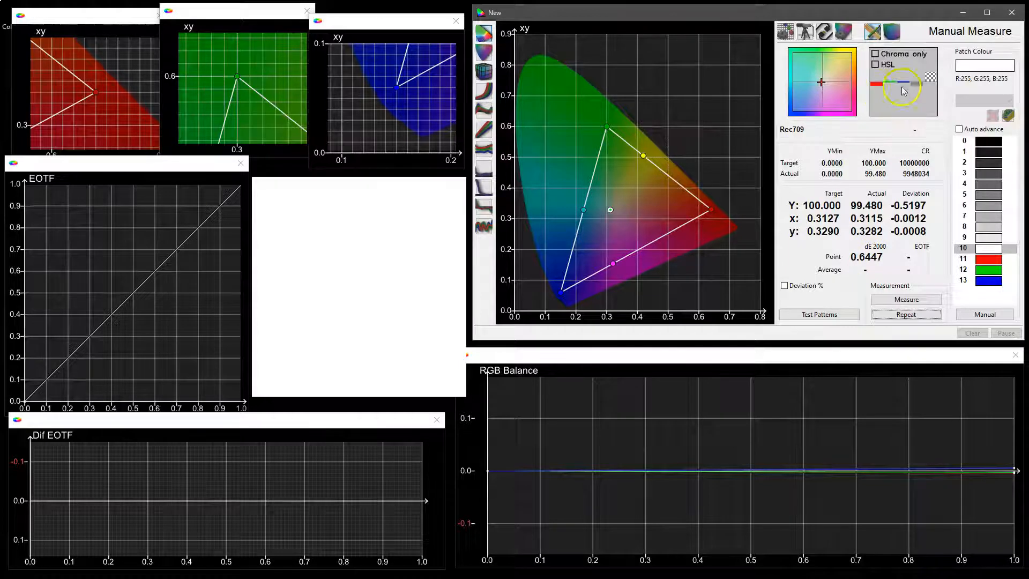
# Step: Measure the black preset patch 0 and inspect it on the main window's RGB Balance graph, finishing back on the xy graph
pyautogui.click(990, 144)
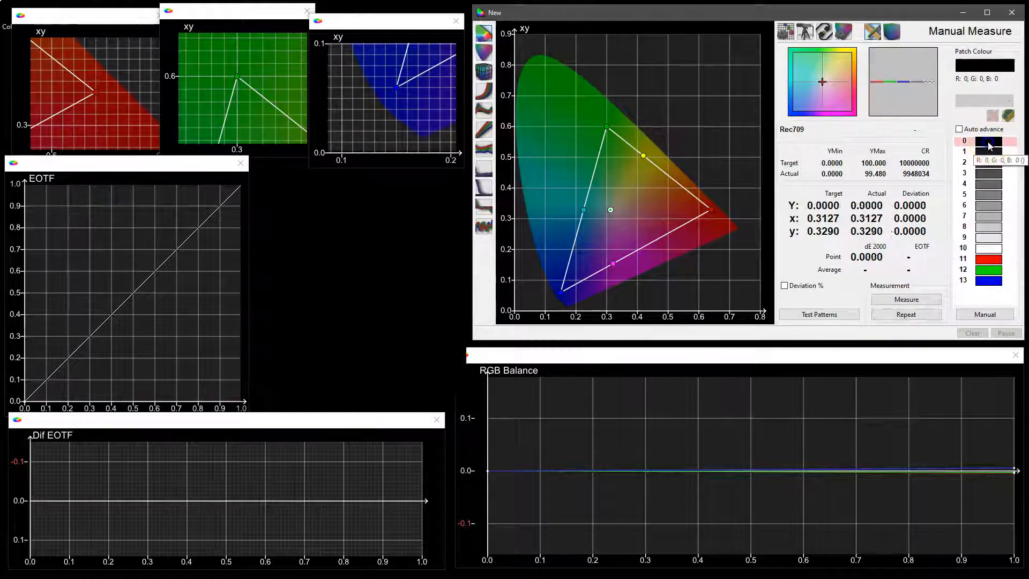
pyautogui.click(918, 299)
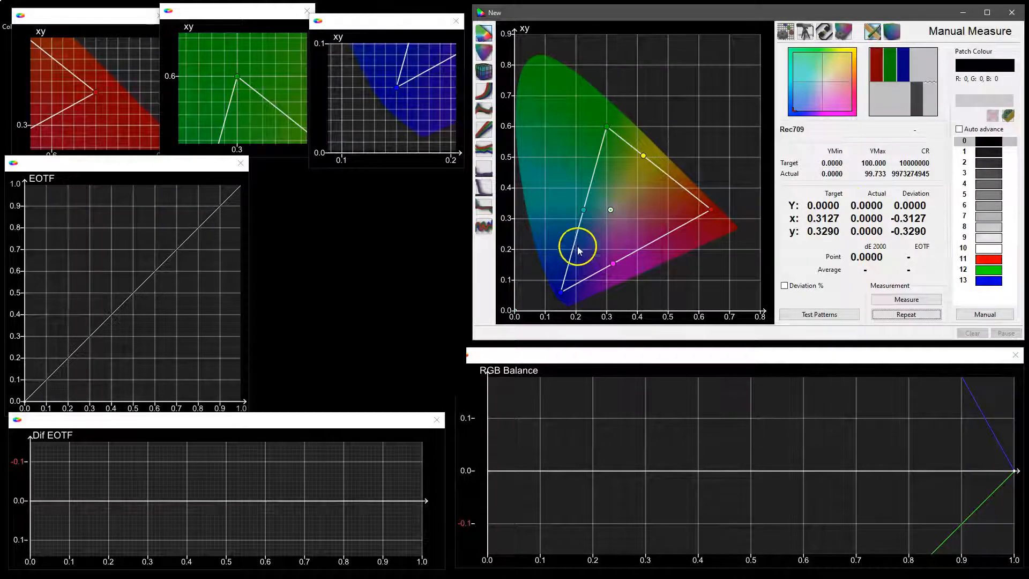
pyautogui.click(483, 150)
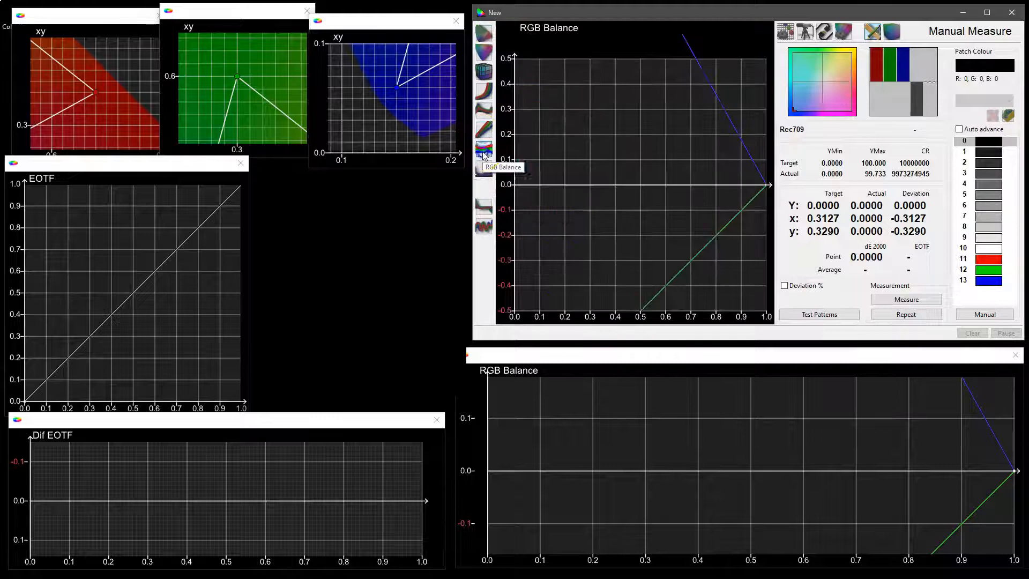
pyautogui.moveTo(591, 239); pyautogui.dragTo(602, 106)
pyautogui.moveTo(631, 162); pyautogui.dragTo(663, 138)
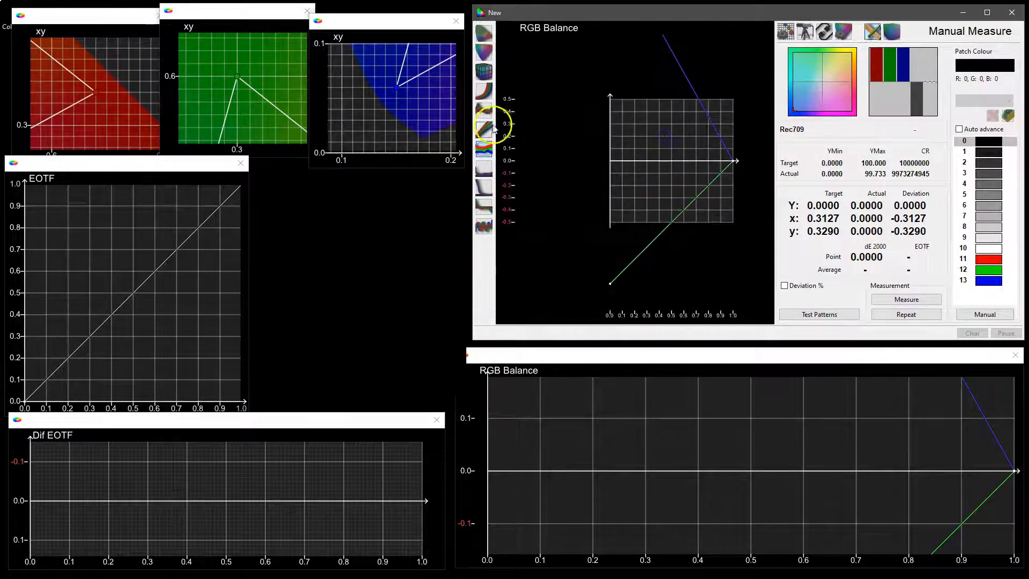
pyautogui.rightClick(610, 164)
pyautogui.click(482, 35)
pyautogui.click(648, 211)
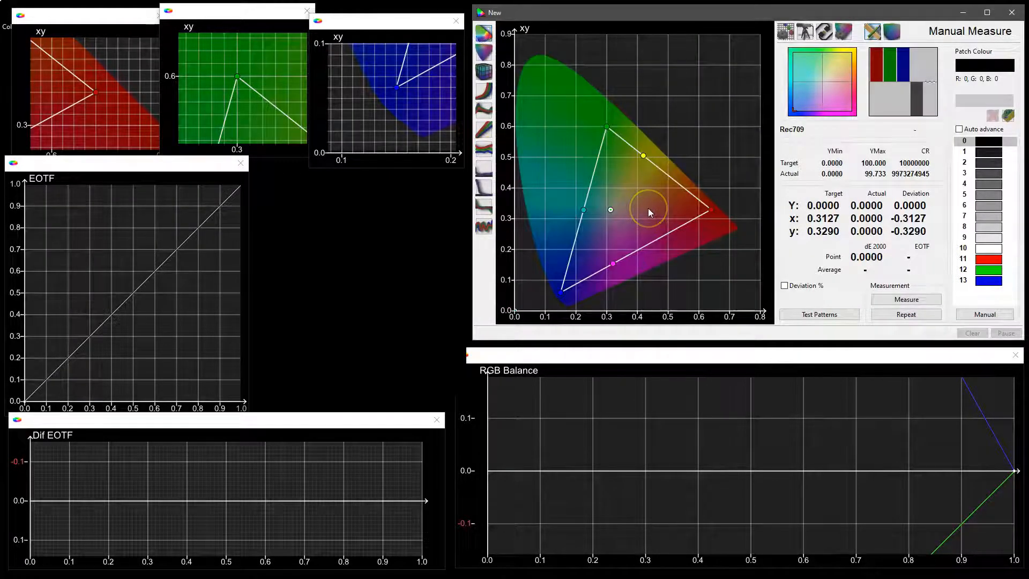
# Step: Enable Intelligent Int. in the probe's calibration settings and remeasure the black preset patch 0
pyautogui.click(805, 31)
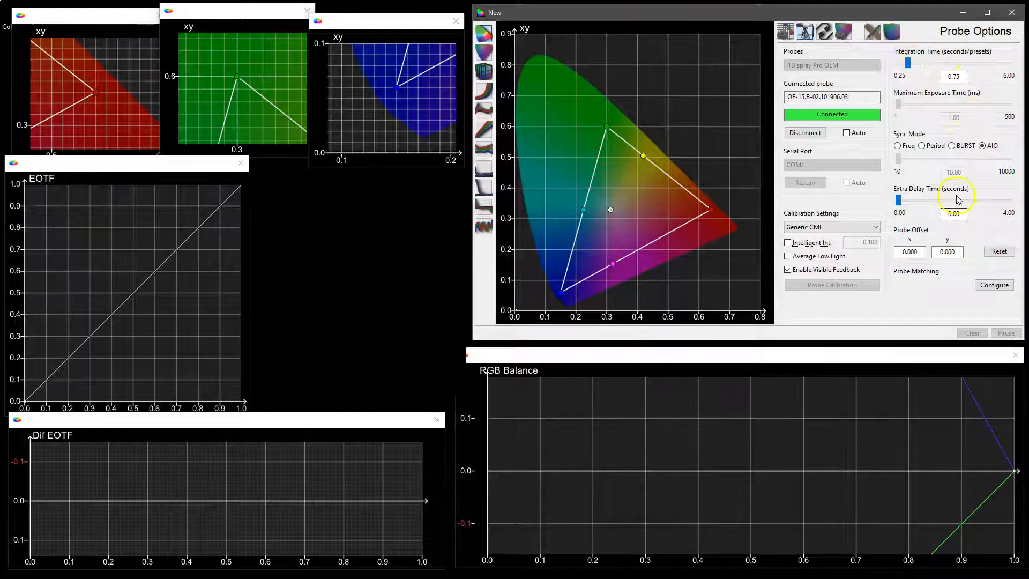
pyautogui.click(788, 244)
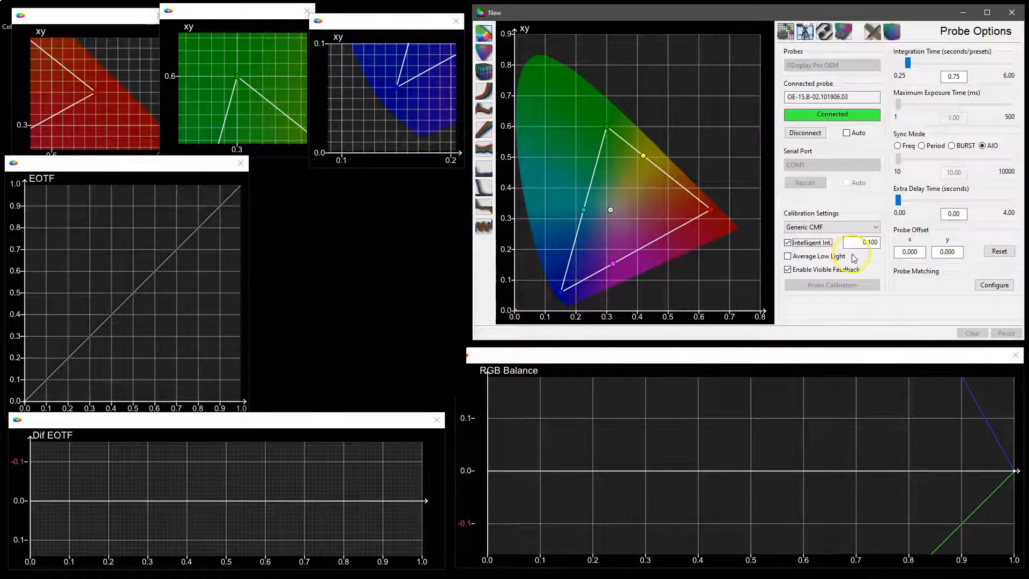
pyautogui.click(872, 32)
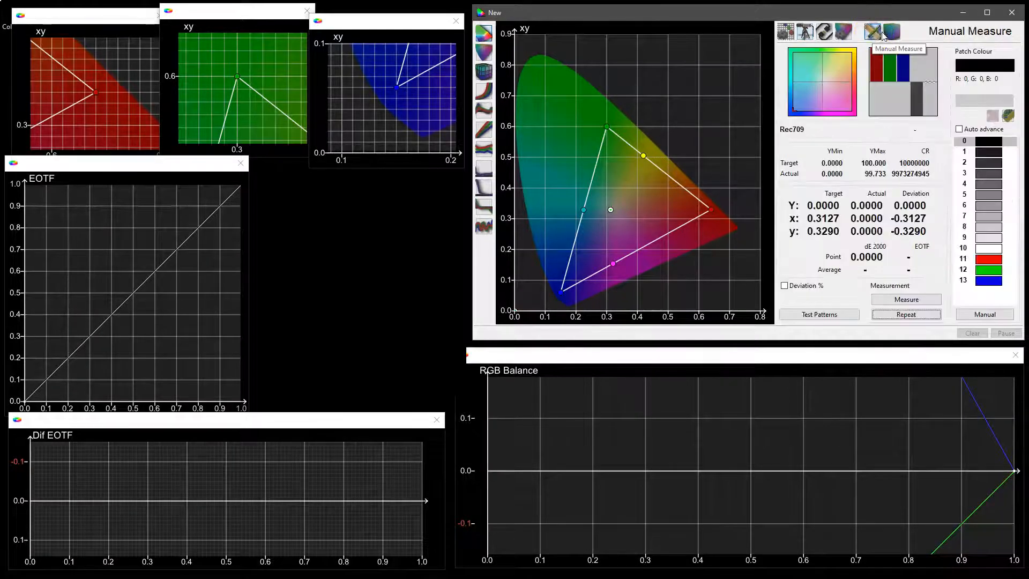
pyautogui.click(910, 304)
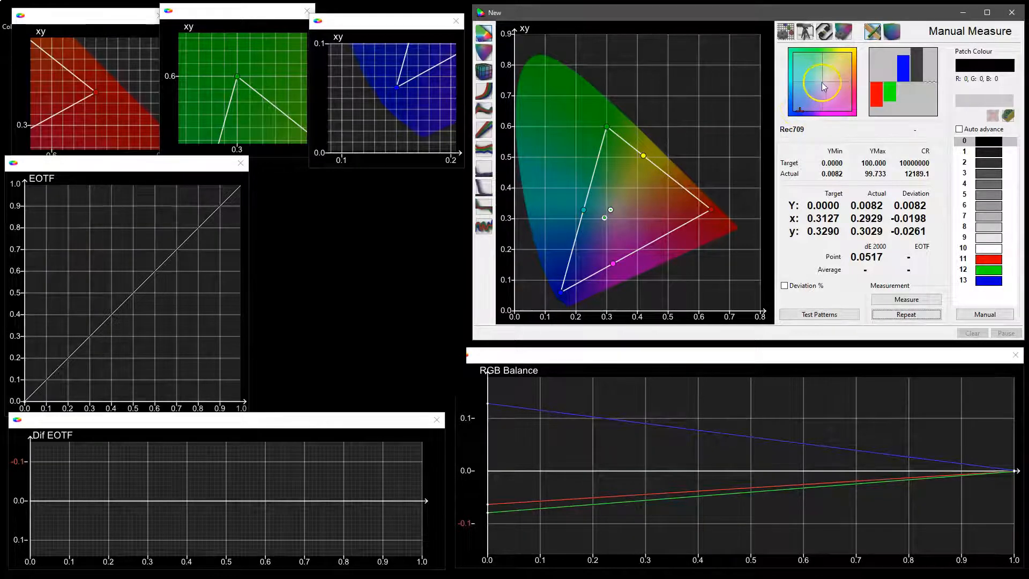
pyautogui.moveTo(903, 75)
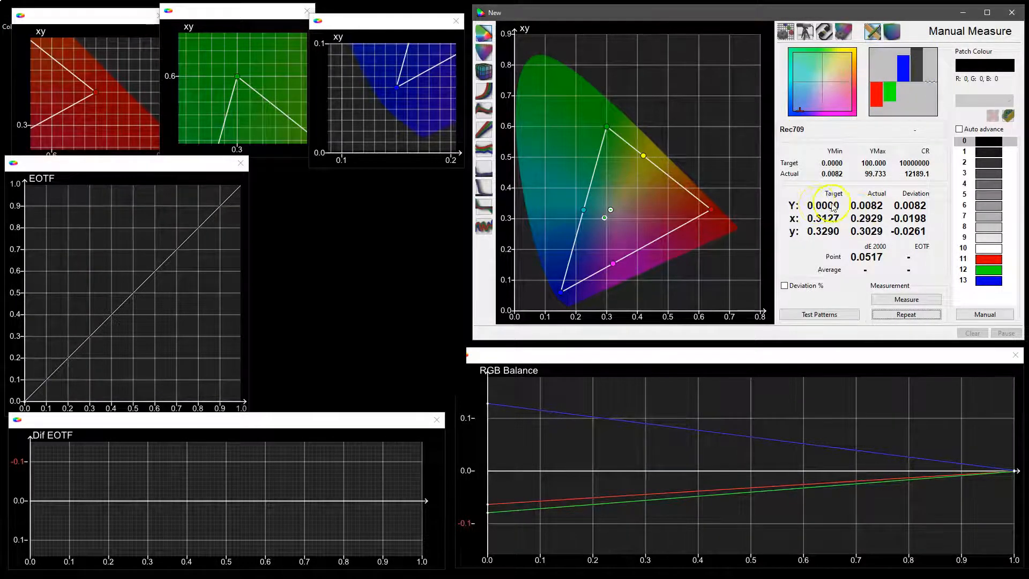
pyautogui.moveTo(890, 102)
# Step: Copy the profile luma values, 99.733 max and 0.0082 min, into the luma target, and turn off Chroma only for the deviation bars
pyautogui.click(785, 31)
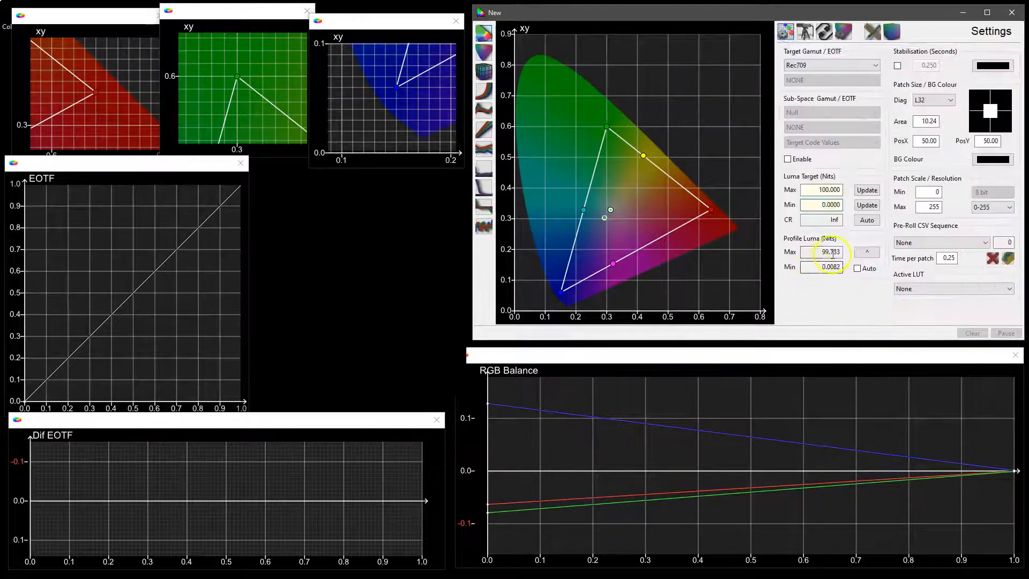
pyautogui.click(866, 251)
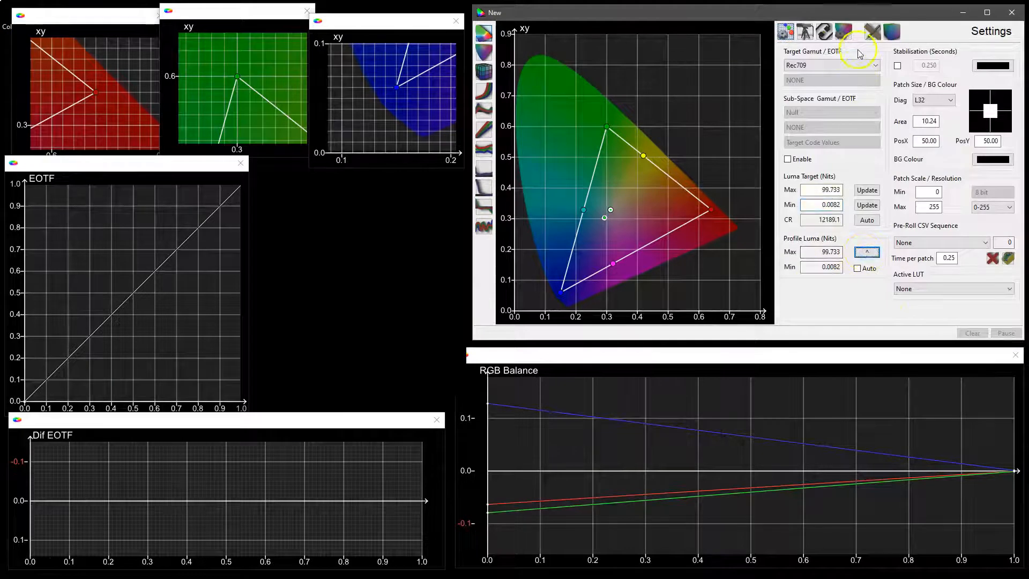
pyautogui.click(873, 32)
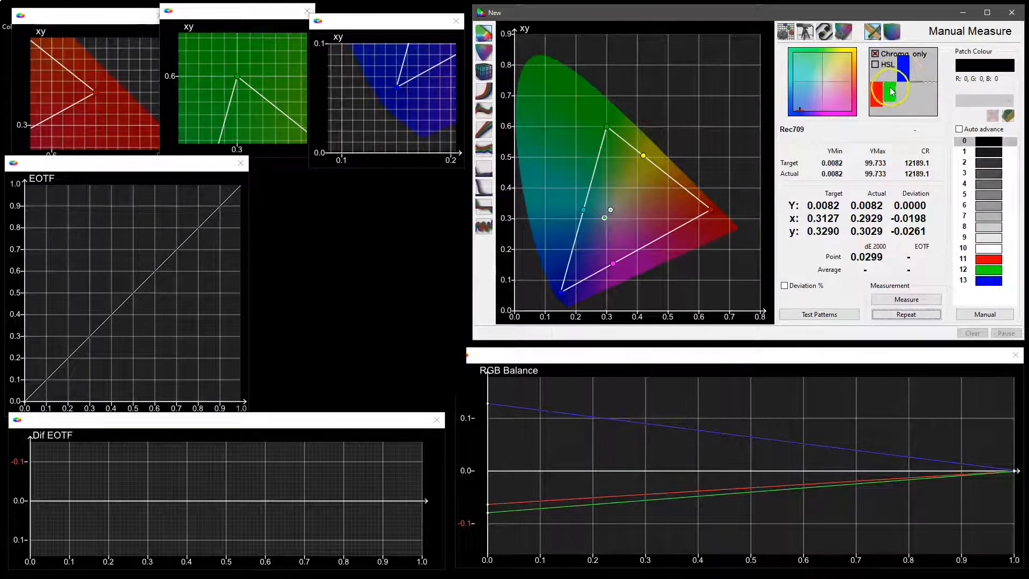
pyautogui.click(887, 54)
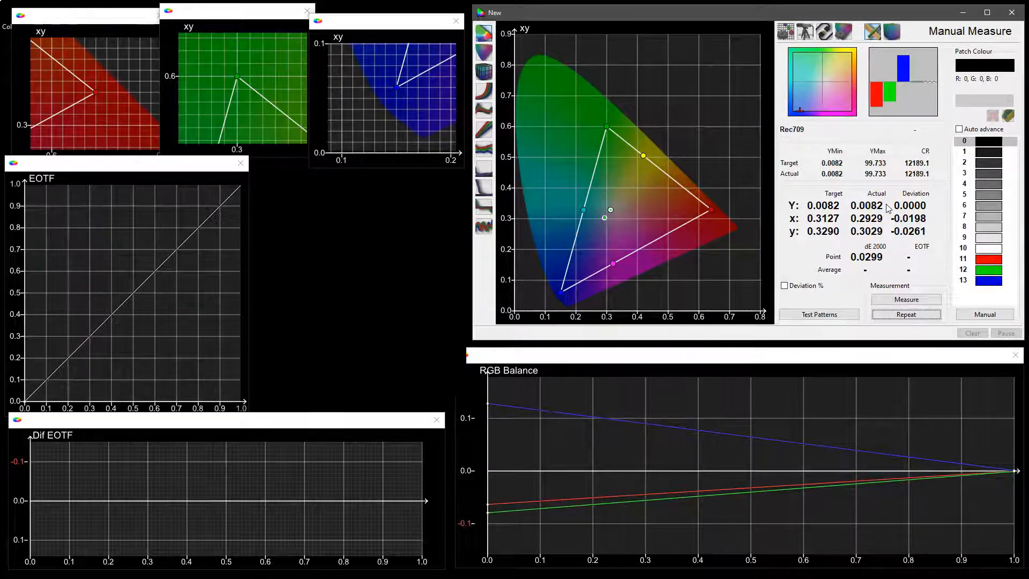
# Step: Enable Auto advance and measure the whole preset patch list from black patch 0, following the grey patches on the xy graph
pyautogui.click(959, 129)
pyautogui.click(917, 300)
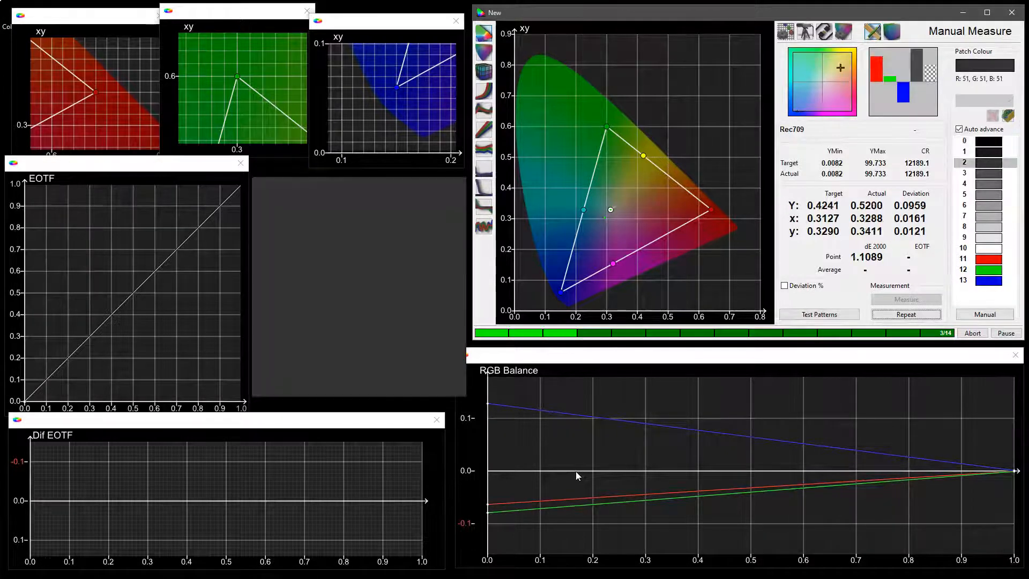
pyautogui.click(579, 471)
pyautogui.scroll(5, 628, 223)
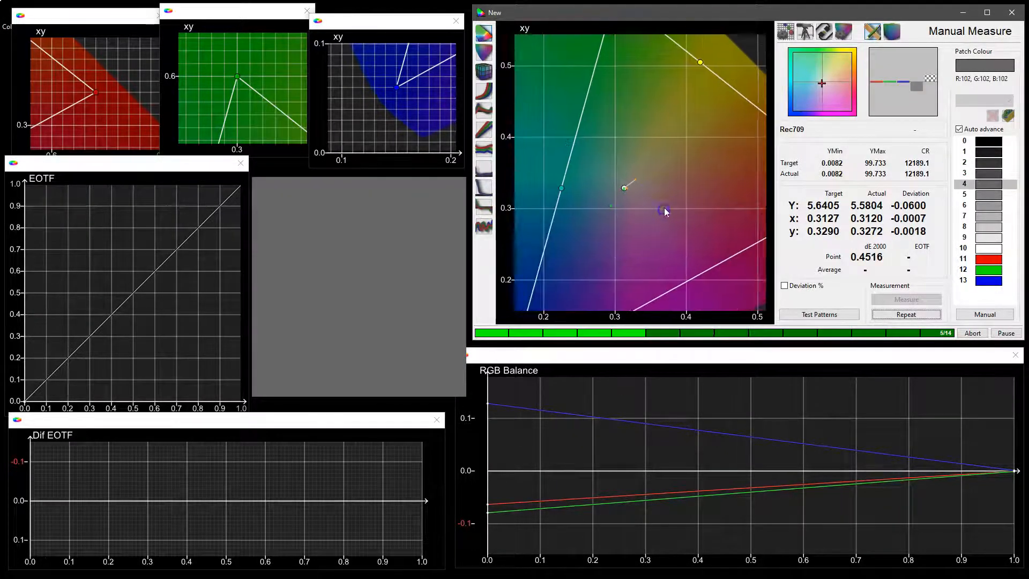
pyautogui.scroll(3, 675, 183)
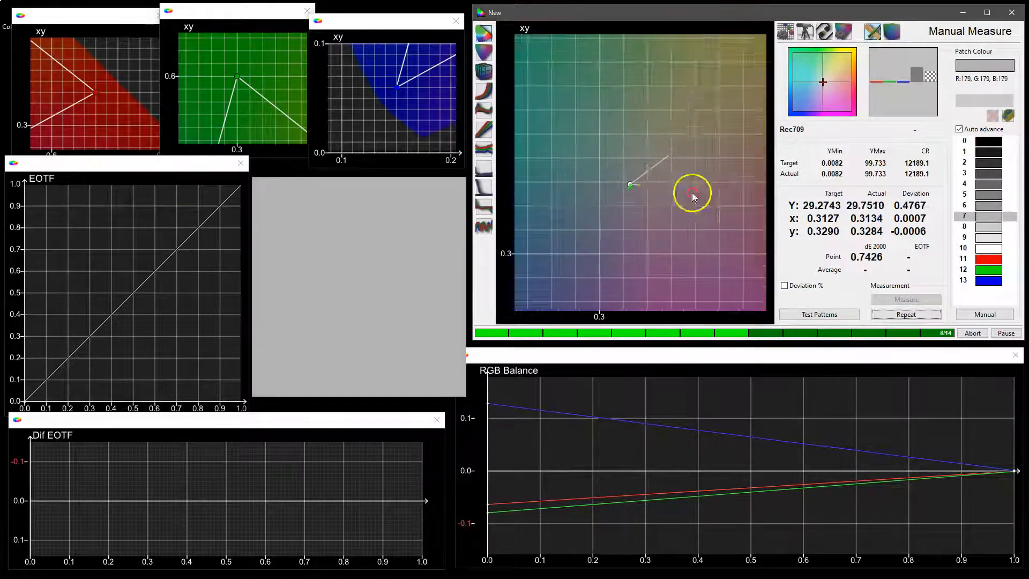
pyautogui.click(670, 474)
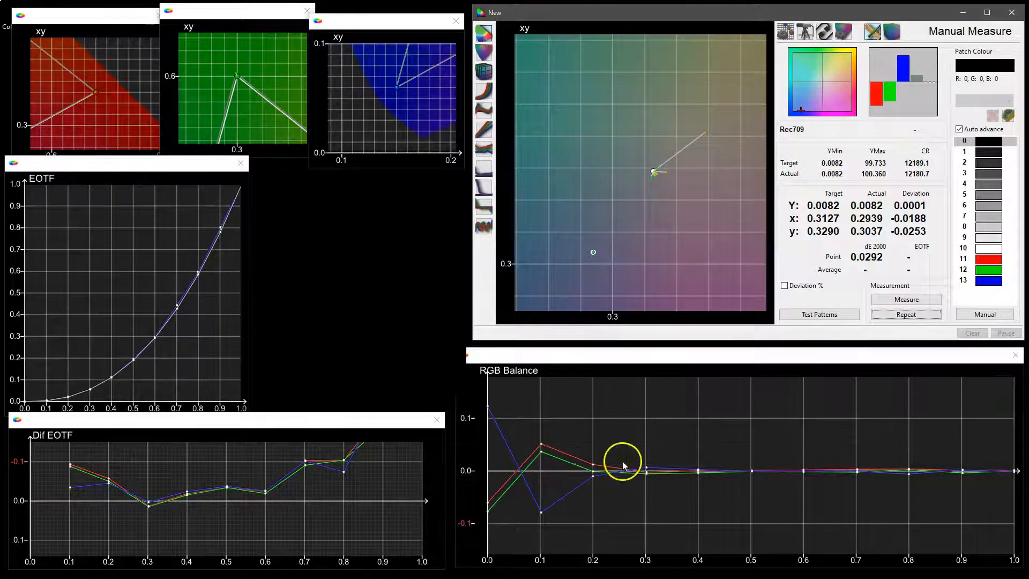
# Step: Examine the red, green and blue primaries on the three zoomed xy graphs, and reset the main xy graph to its full view
pyautogui.click(94, 96)
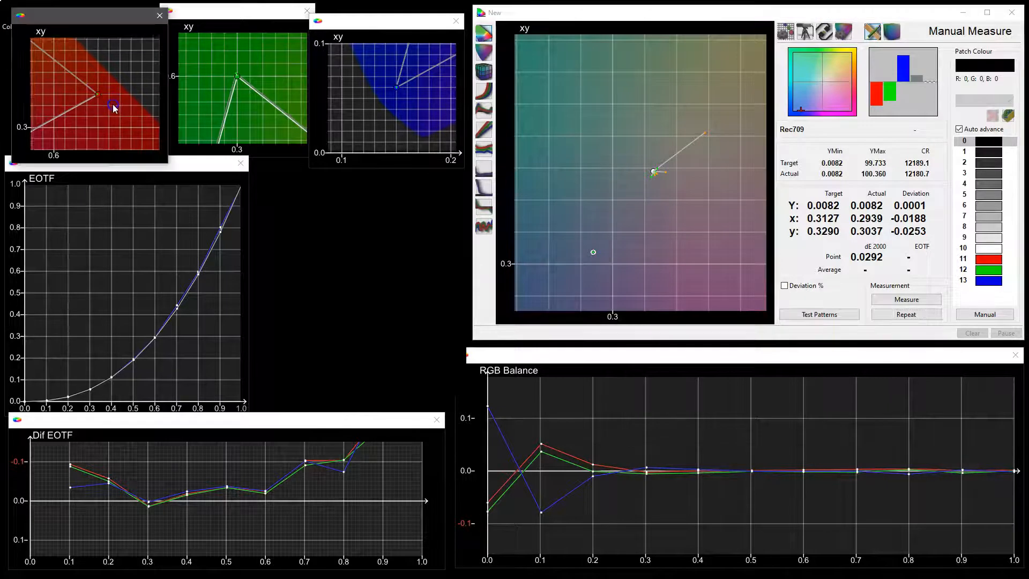
pyautogui.click(223, 107)
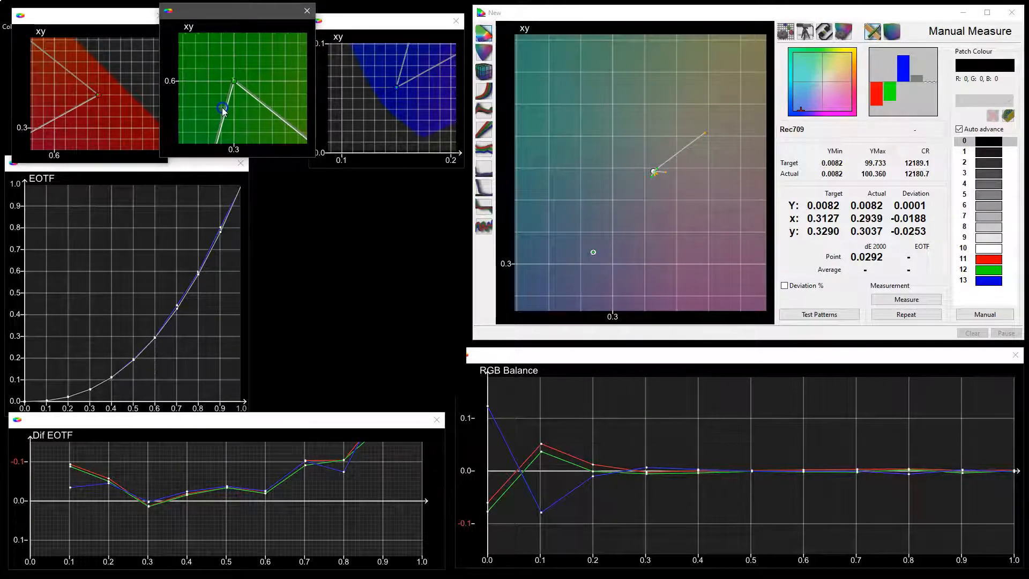
pyautogui.click(389, 105)
pyautogui.click(248, 100)
pyautogui.click(101, 100)
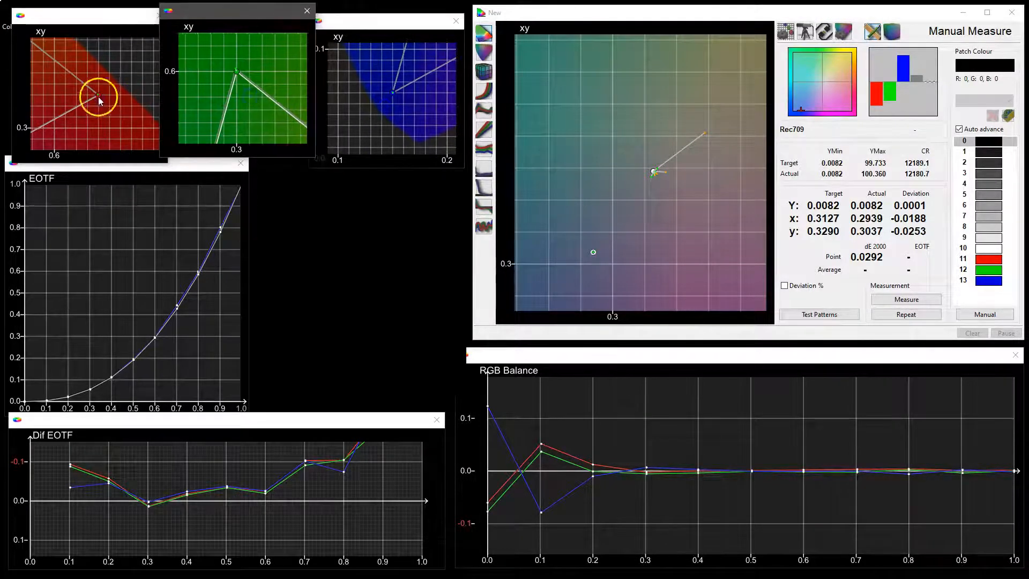
pyautogui.click(596, 179)
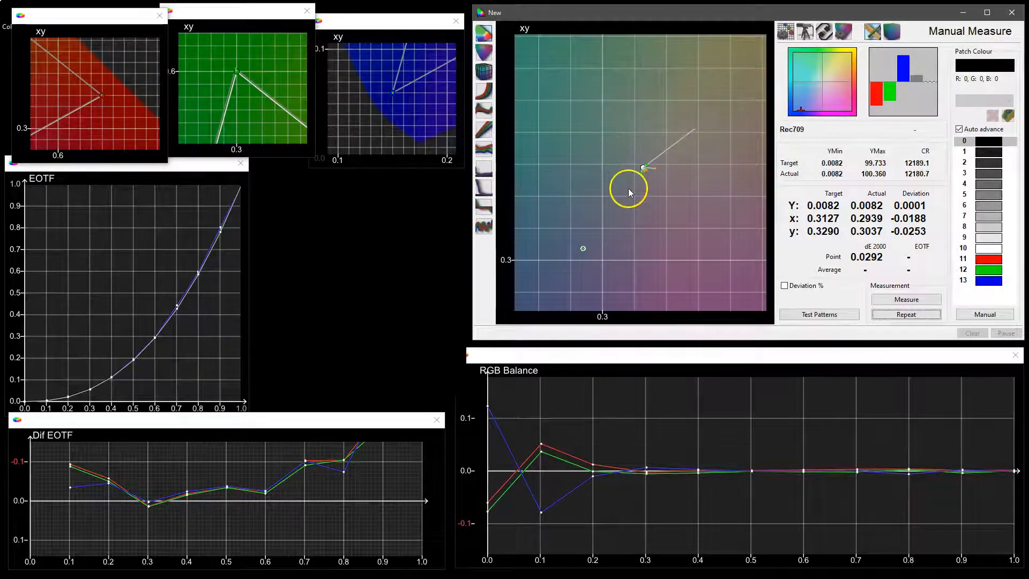
pyautogui.click(628, 188)
# Step: Turn off Auto advance, select preset grey patch 1 and inspect its deviation up close on the main xy graph
pyautogui.click(959, 130)
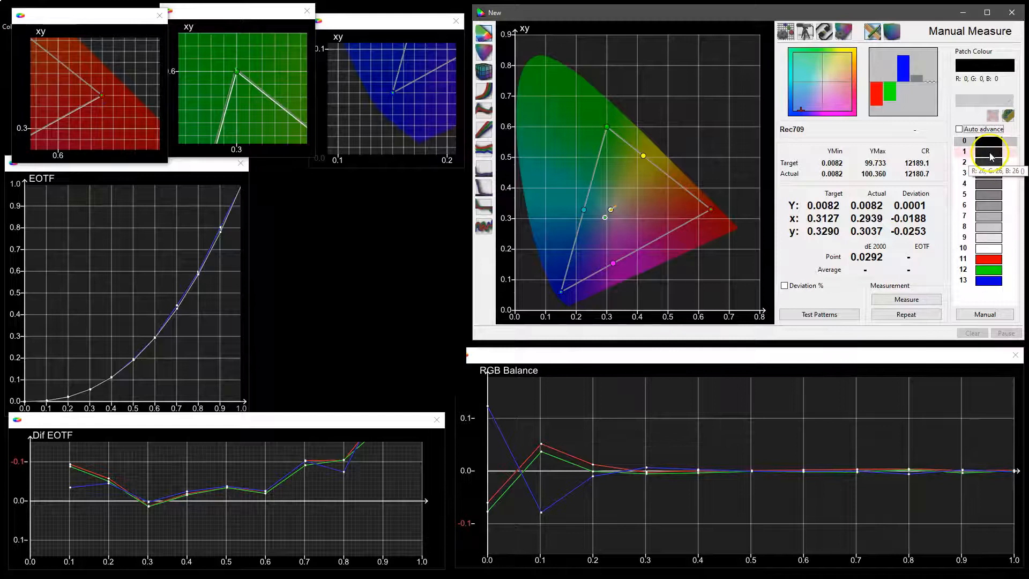
pyautogui.click(992, 156)
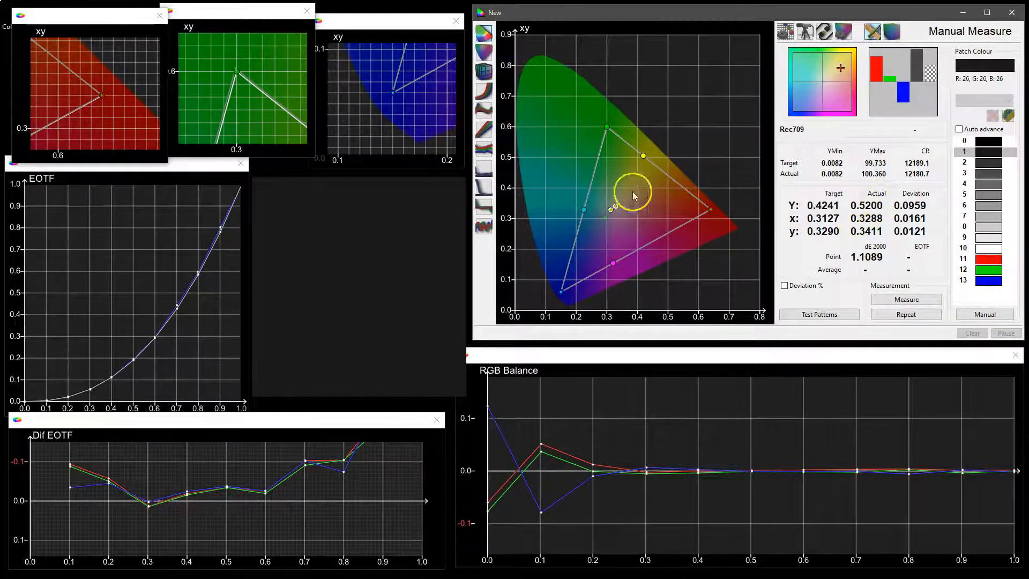
pyautogui.scroll(5, 633, 191)
pyautogui.scroll(5, 657, 205)
pyautogui.moveTo(626, 258); pyautogui.dragTo(706, 208)
pyautogui.scroll(2, 668, 214)
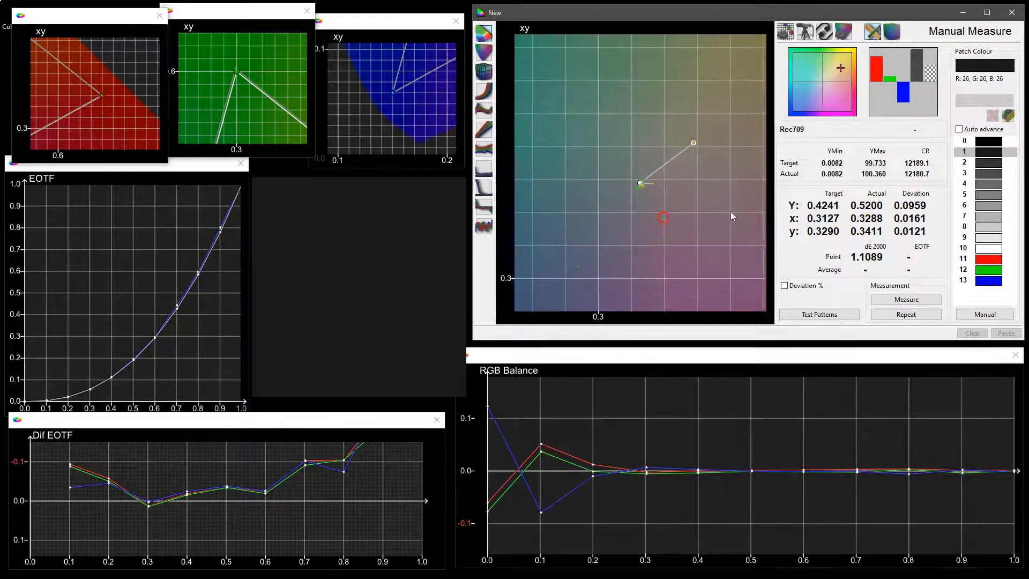
# Step: Compare preset grey patches 2 and 3 on the xy graph, finishing back on grey patch 1
pyautogui.click(987, 164)
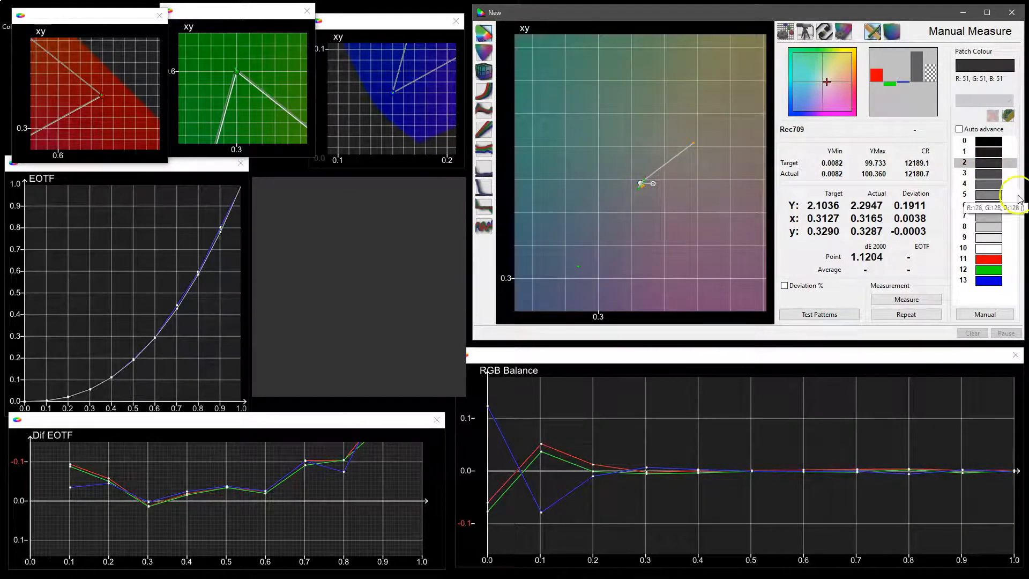
pyautogui.click(987, 173)
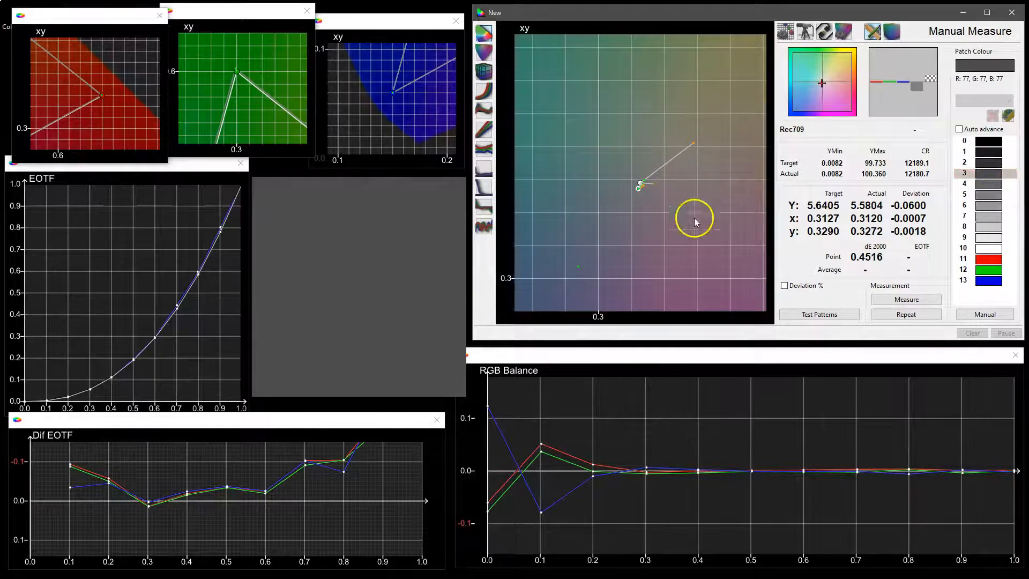
pyautogui.click(984, 153)
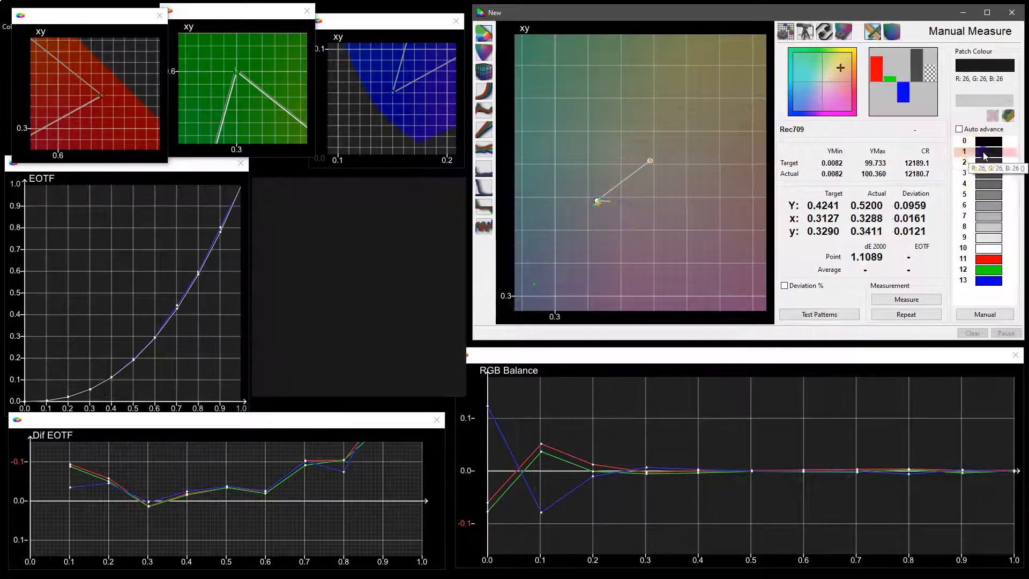
pyautogui.moveTo(634, 206); pyautogui.dragTo(664, 201)
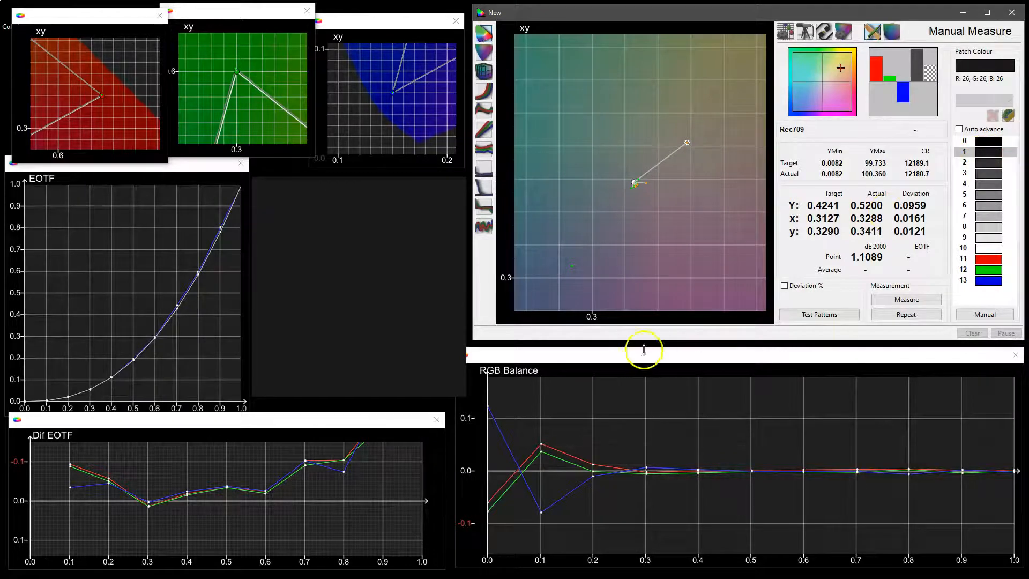
pyautogui.moveTo(690, 180); pyautogui.dragTo(679, 202)
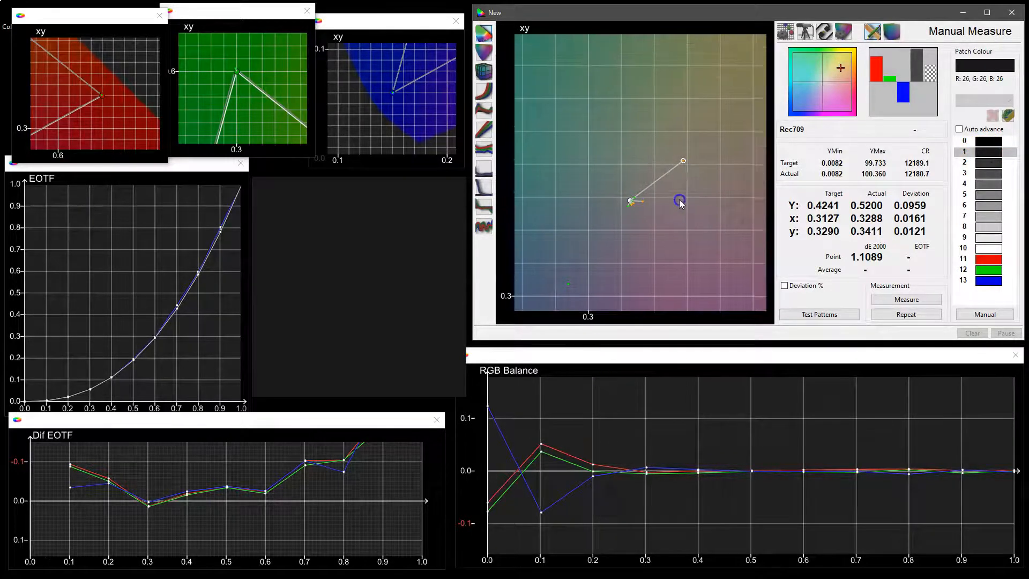
# Step: Remeasure preset grey patch 1 and check the integration time in the probe options before returning to Manual Measure
pyautogui.click(921, 302)
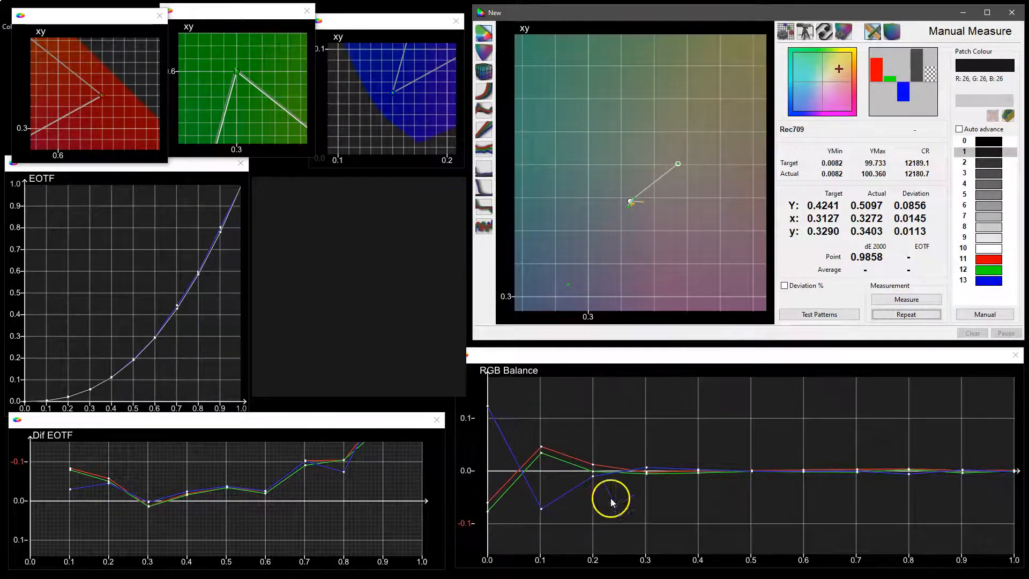
pyautogui.click(804, 31)
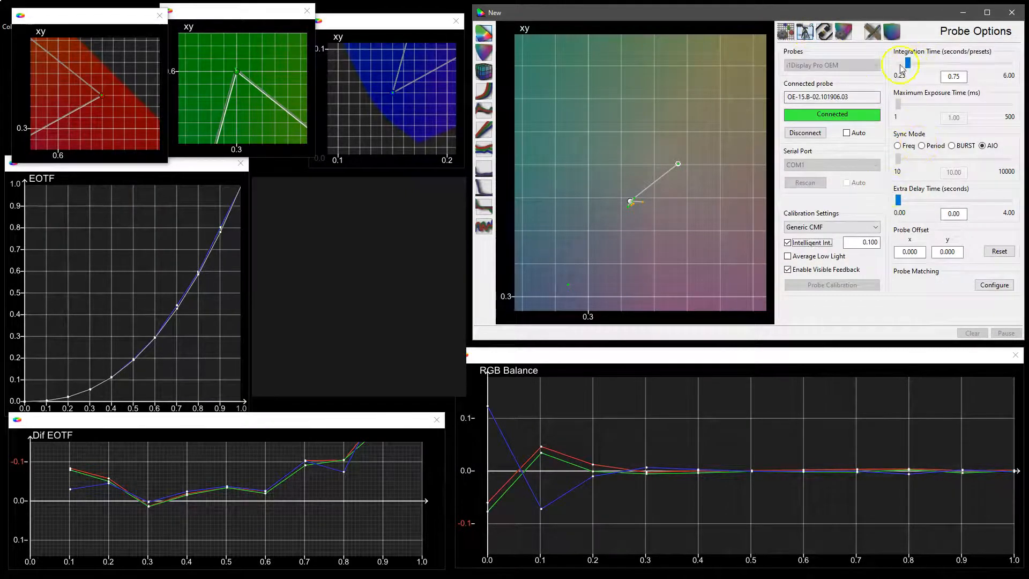
pyautogui.click(873, 31)
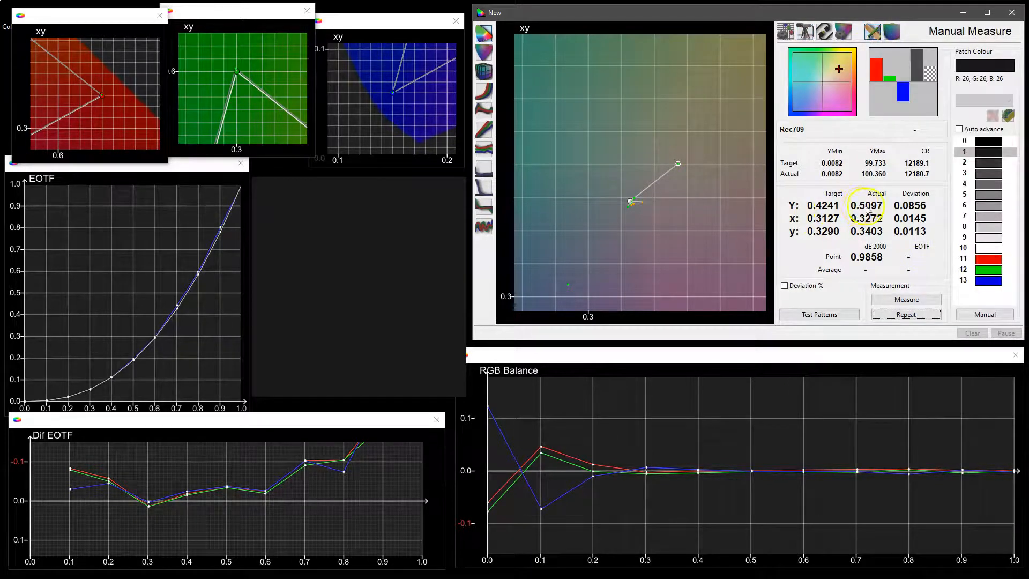
# Step: Set the probe's integration time to 6.00 seconds and remeasure preset grey patch 1
pyautogui.click(804, 31)
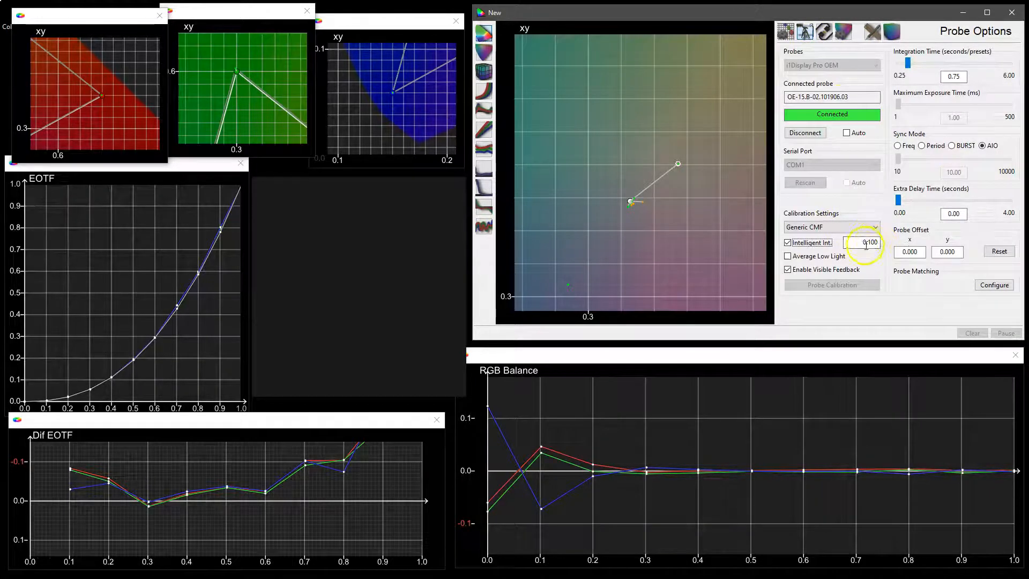
pyautogui.moveTo(908, 63); pyautogui.dragTo(1010, 63)
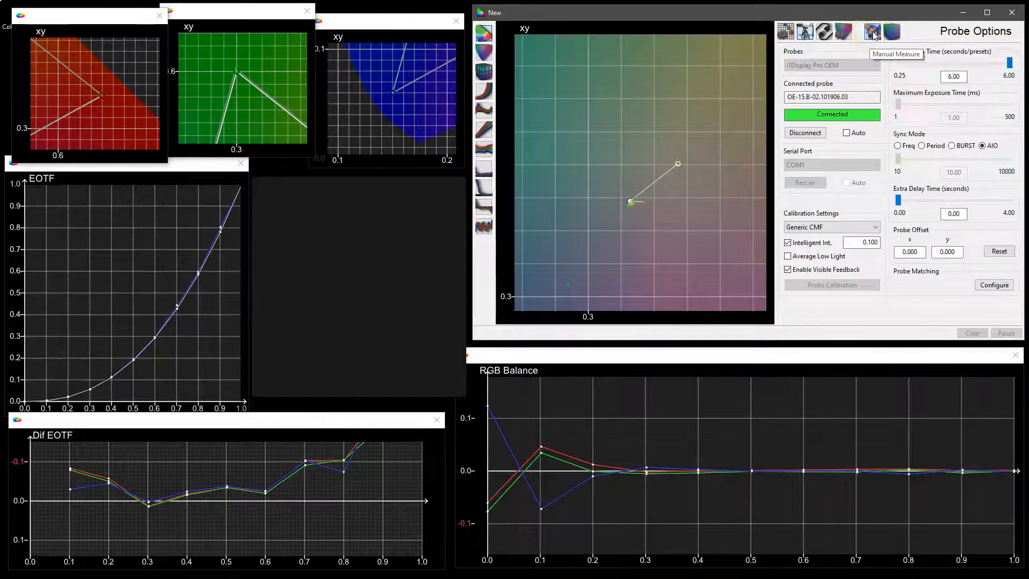
pyautogui.click(873, 32)
pyautogui.click(911, 300)
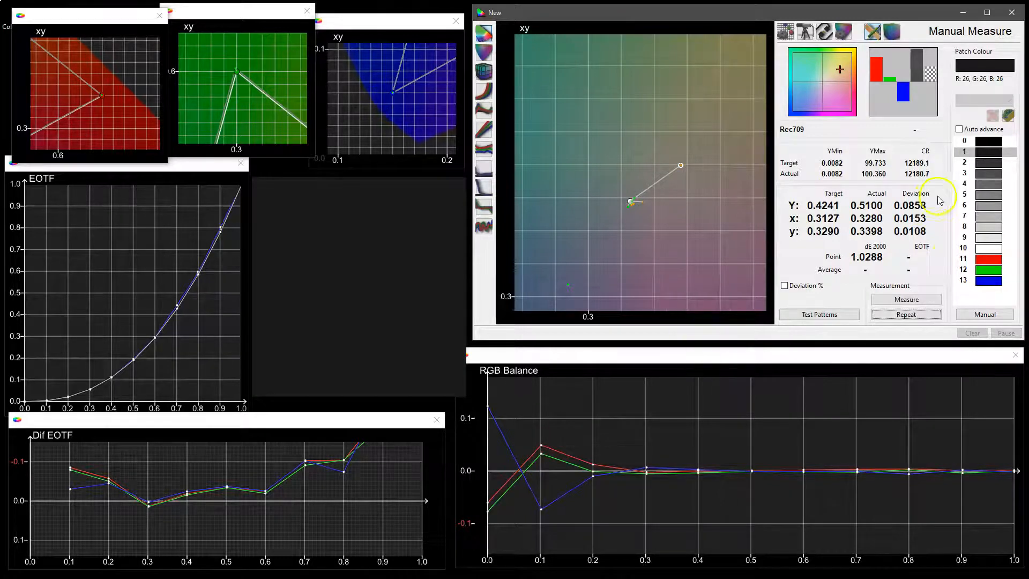
# Step: Set the probe's integration time back to 0.75 seconds and return to Manual Measure
pyautogui.click(804, 31)
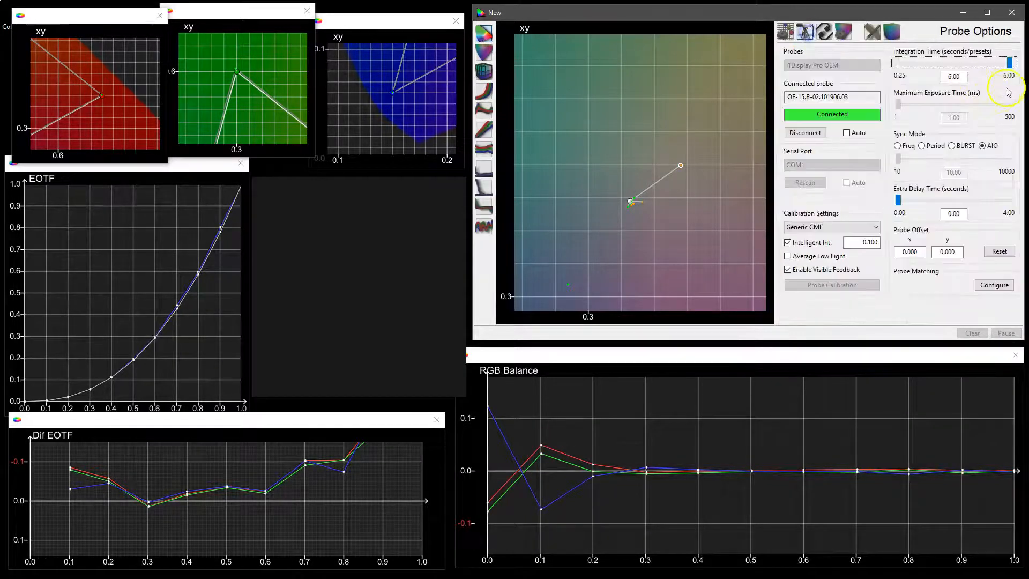
pyautogui.moveTo(1009, 65); pyautogui.dragTo(917, 68)
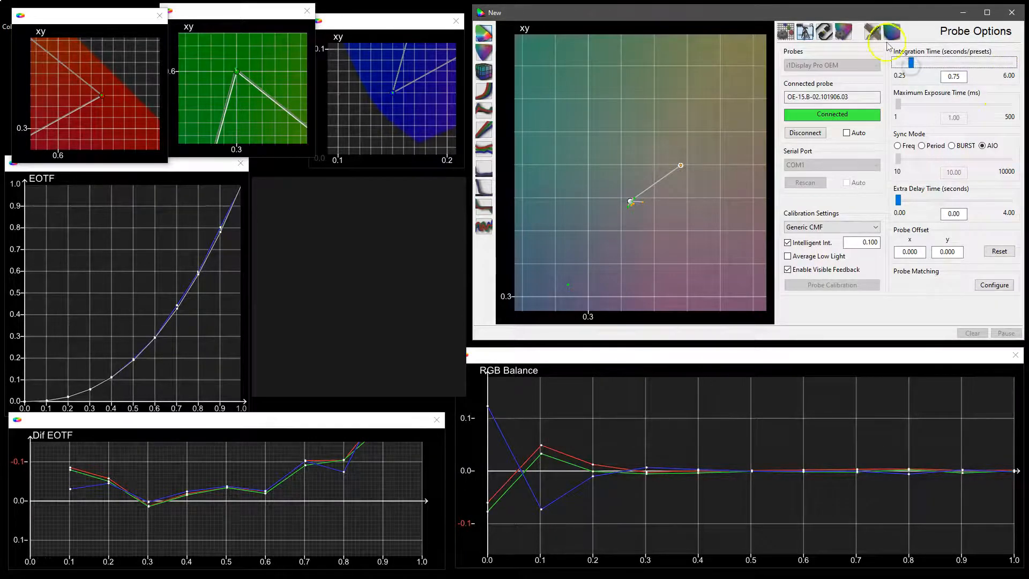
pyautogui.click(872, 31)
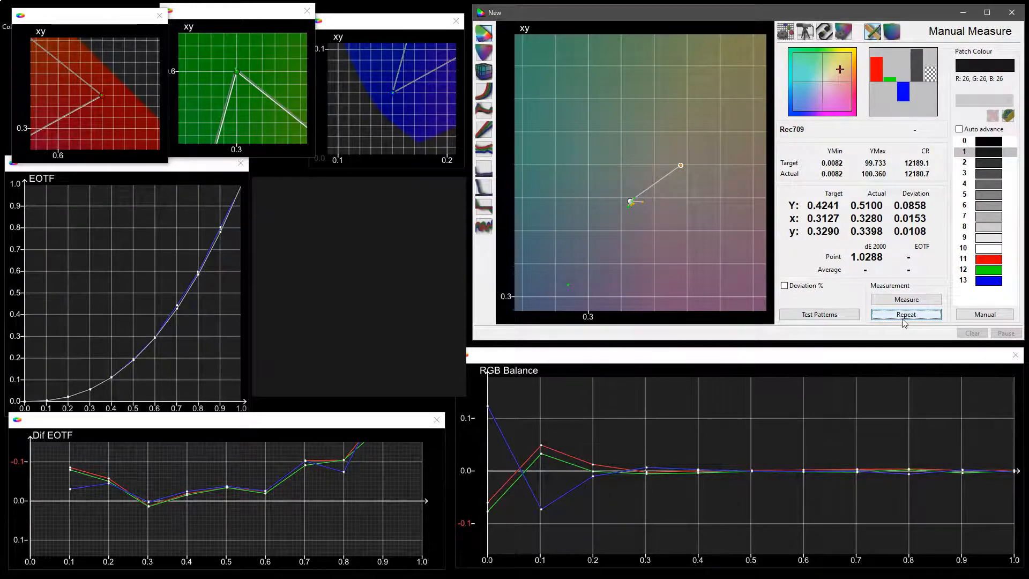
# Step: Select preset grey patch 8 (RGB 204) and start repeat measurements, watching the deviation bars
pyautogui.click(987, 227)
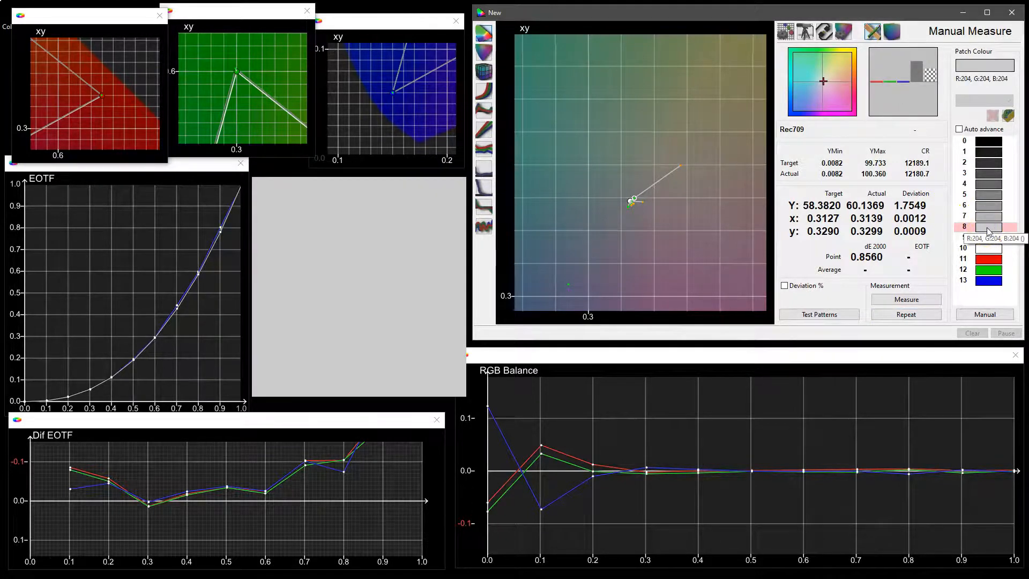
pyautogui.click(875, 54)
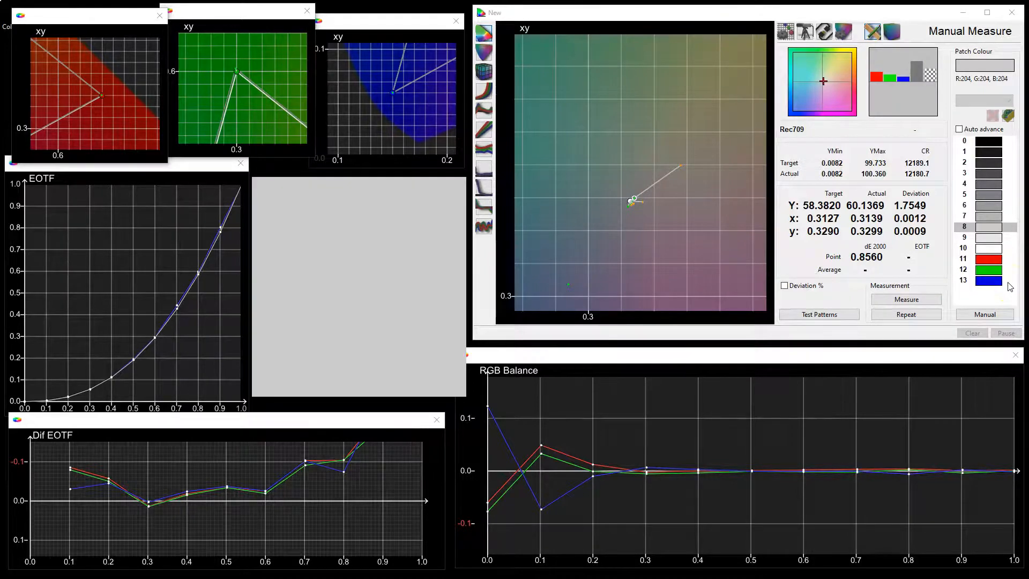
pyautogui.click(905, 318)
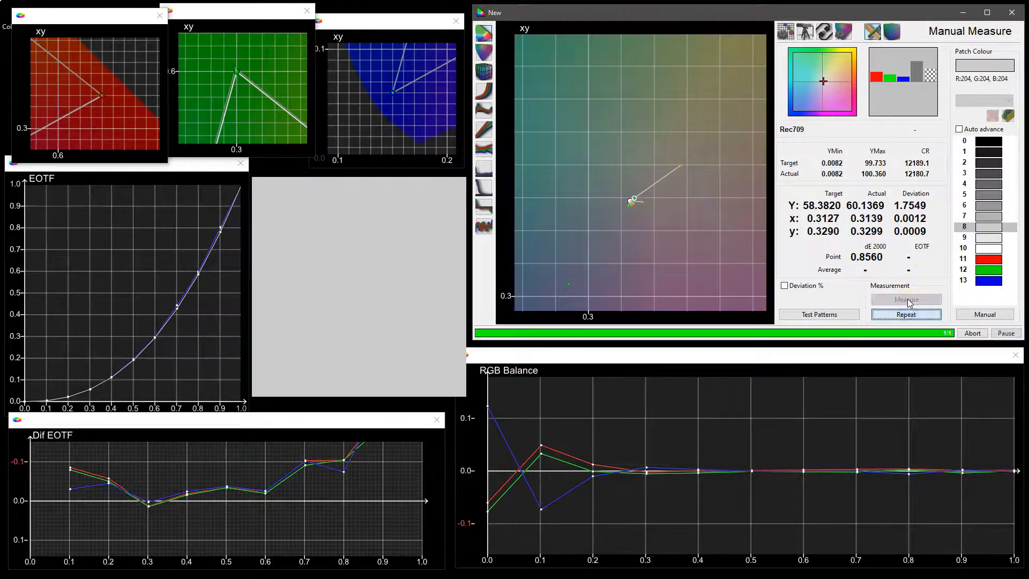
pyautogui.moveTo(904, 74)
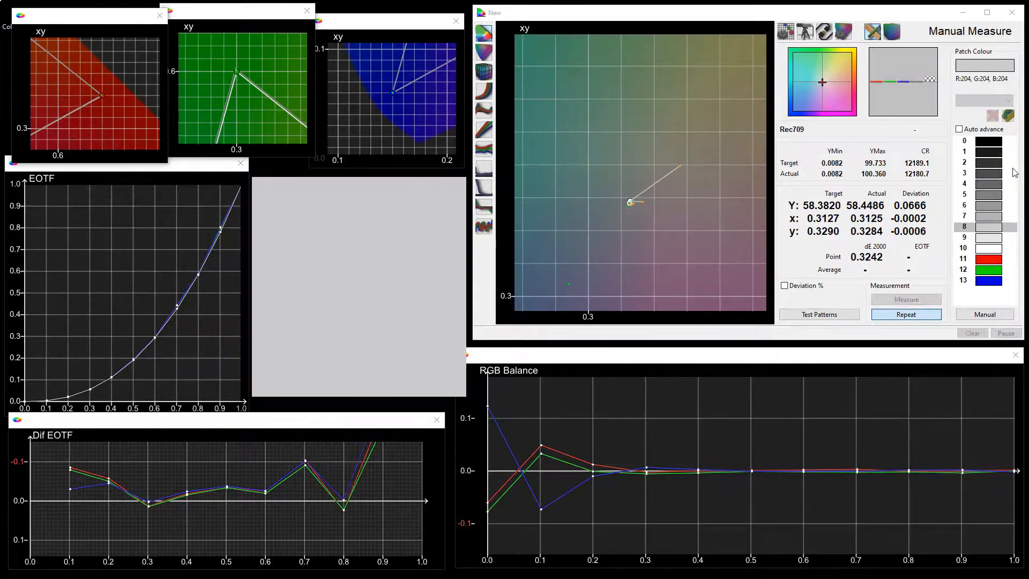
pyautogui.moveTo(888, 98)
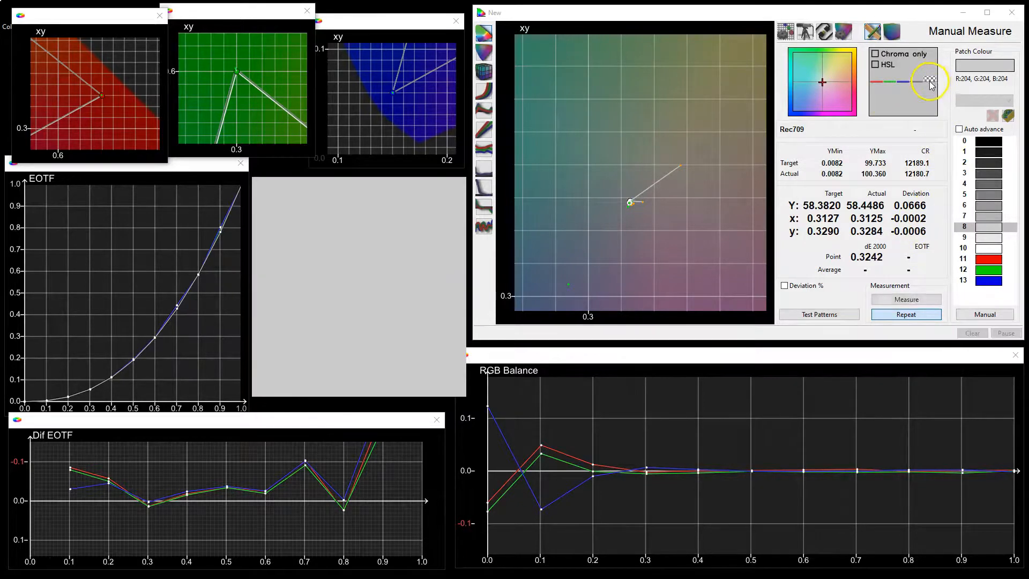
# Step: Follow grey patch 8's repeated readings up close on the xy graph, and stop the repeat measurement
pyautogui.moveTo(673, 154); pyautogui.dragTo(697, 158)
pyautogui.moveTo(691, 146); pyautogui.dragTo(653, 212)
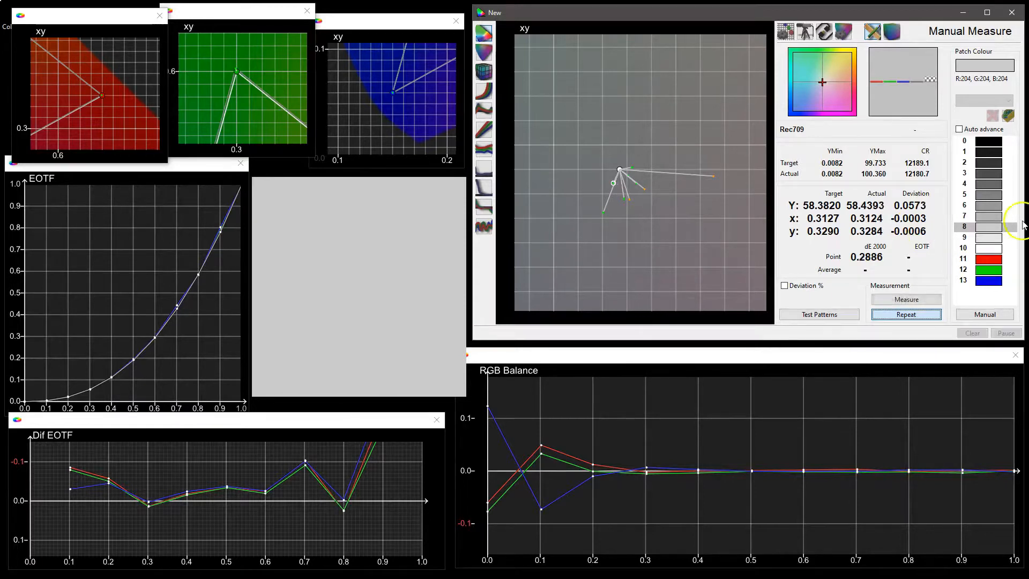
pyautogui.click(1025, 155)
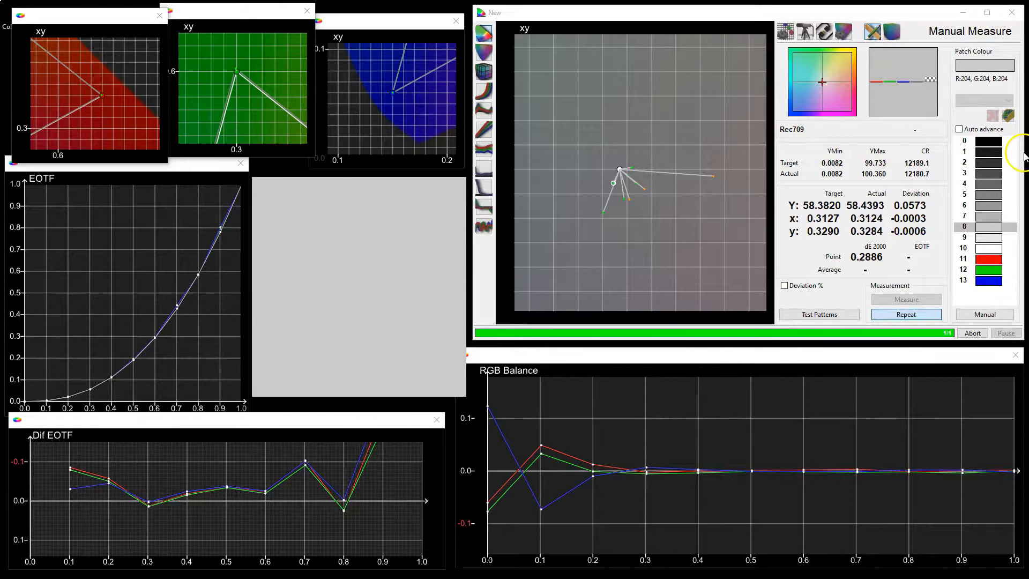
pyautogui.click(685, 167)
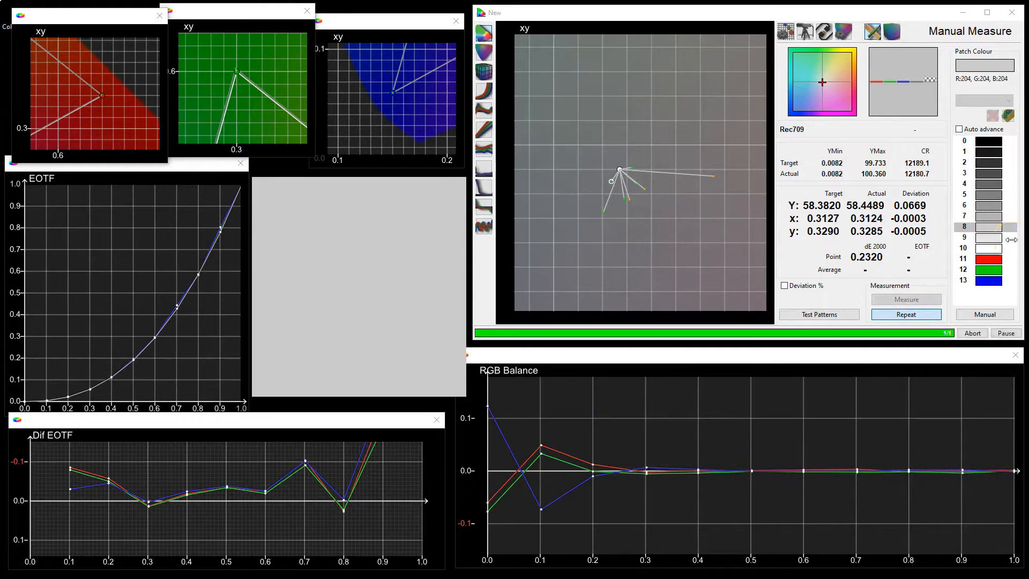
pyautogui.click(904, 315)
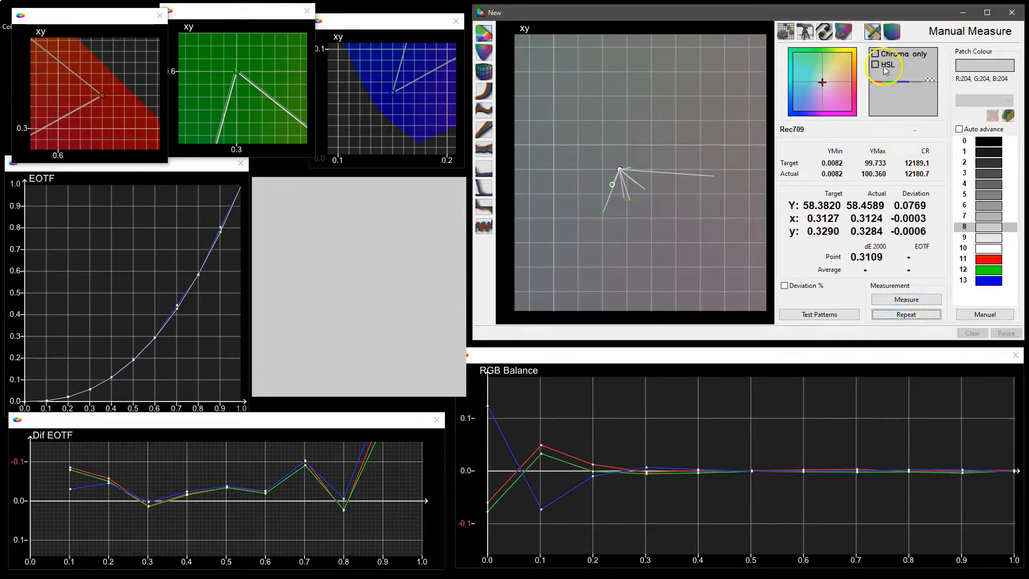
# Step: Toggle the HSL option of the deviation bars, and switch the preset patches to manual patch colour with H, S and L sliders
pyautogui.click(875, 65)
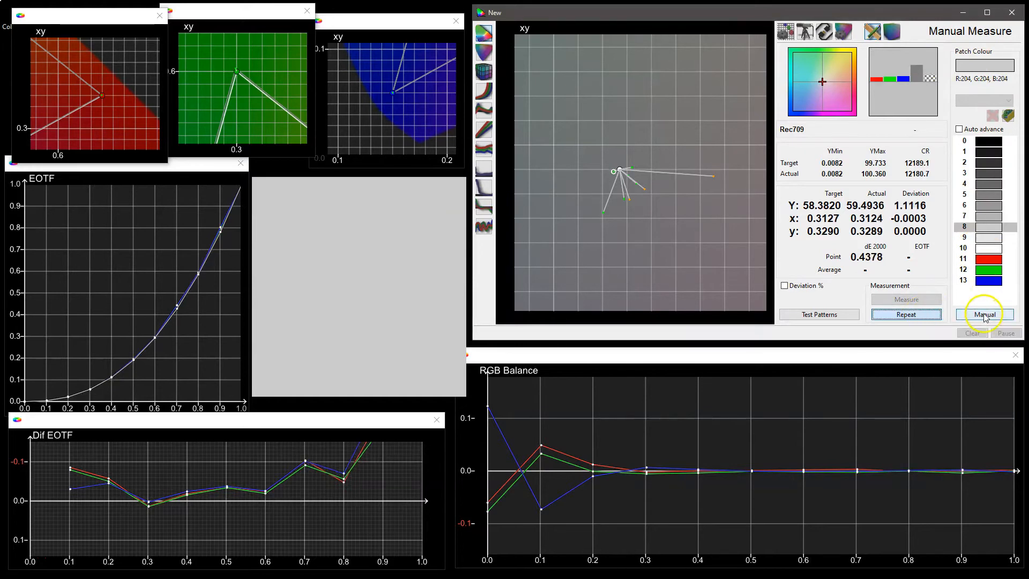
pyautogui.click(985, 314)
pyautogui.click(986, 81)
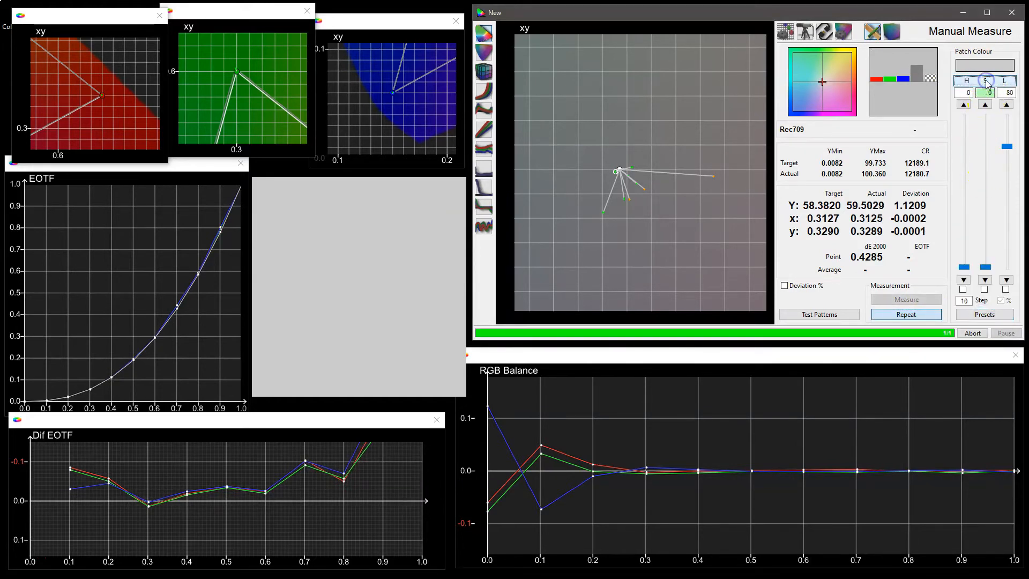